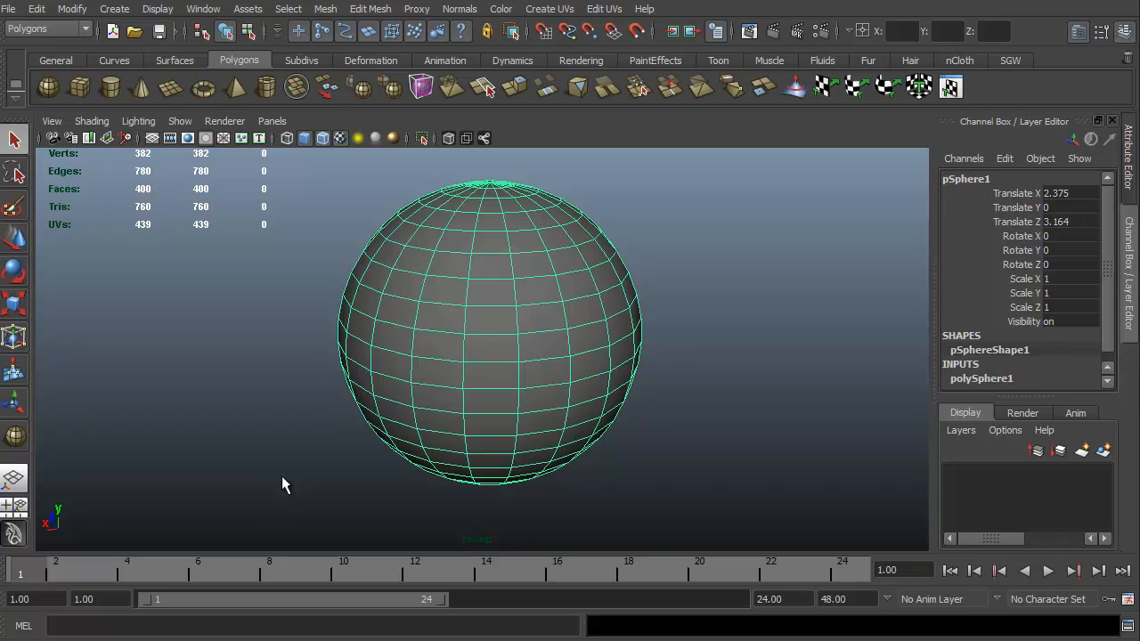
# Step: Look through the tool sets on the General, Curves, Surfaces, Polygons, Deformation, Animation, Dynamics, Rendering, PaintEffects and Toon shelves
pyautogui.keyDown('alt'); pyautogui.moveTo(282, 484); pyautogui.dragTo(373, 480); pyautogui.keyUp('alt')
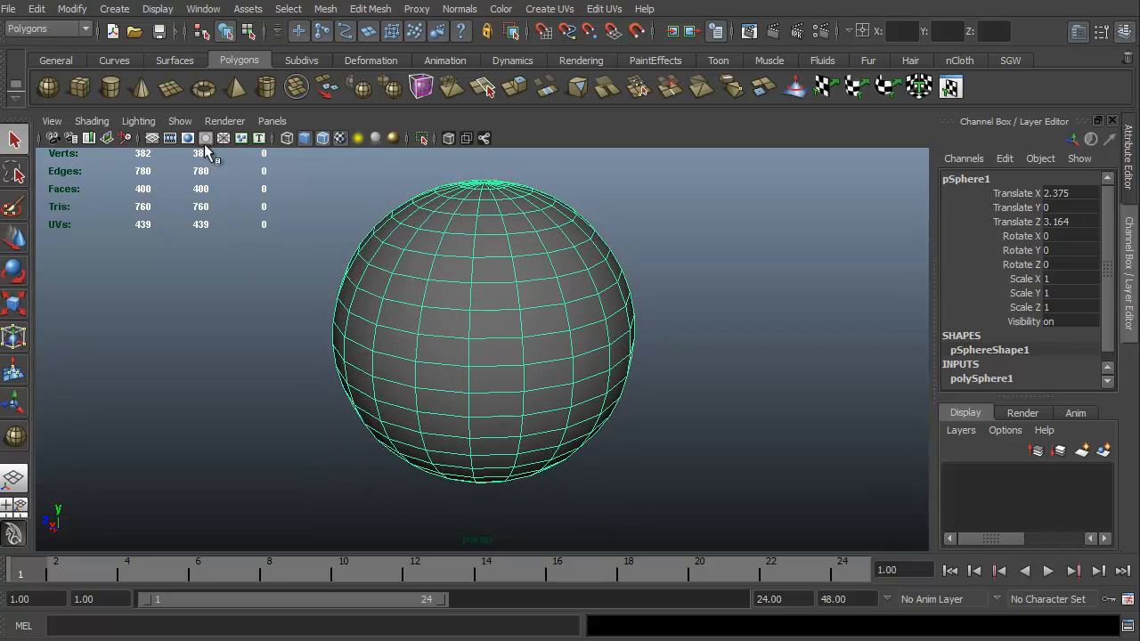
pyautogui.scroll(3, 172, 63)
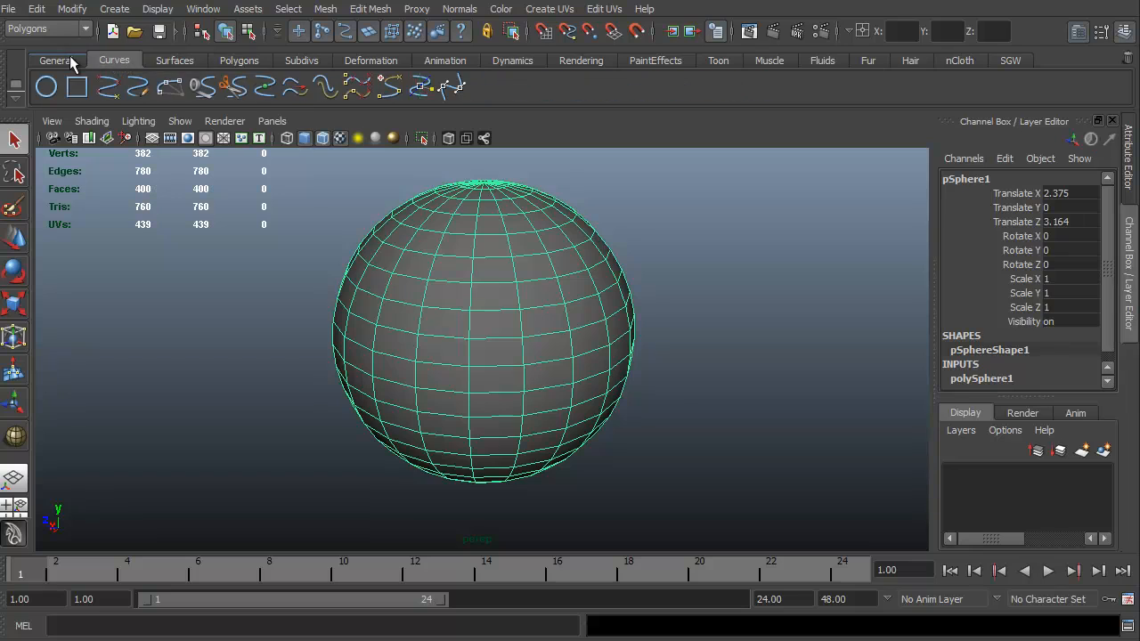
pyautogui.scroll(-2, 107, 57)
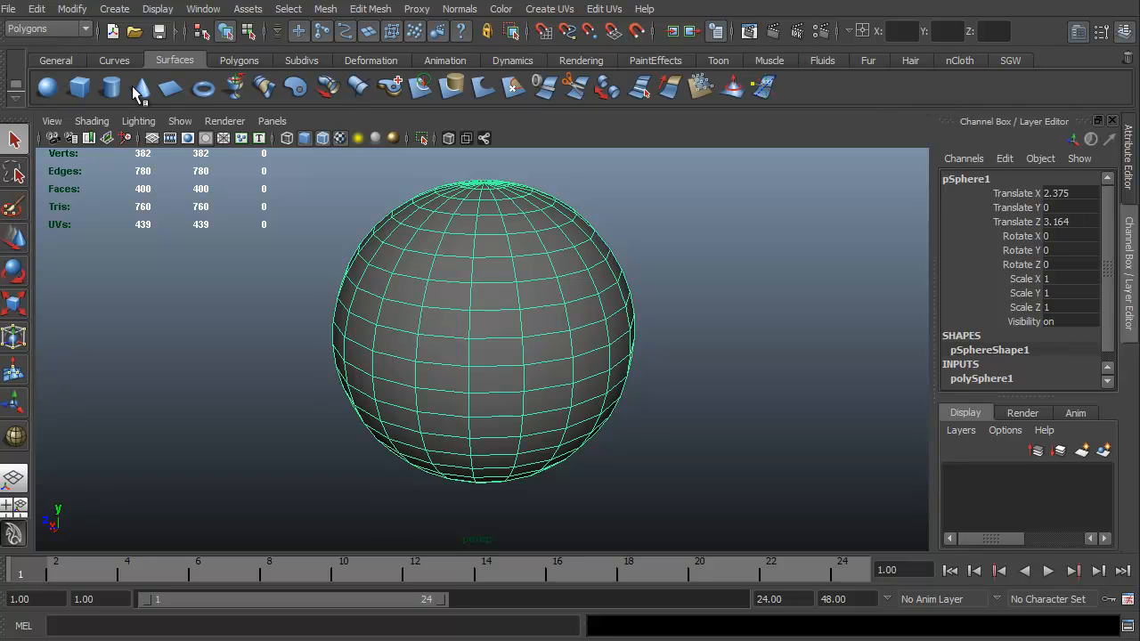
pyautogui.scroll(-2, 239, 62)
pyautogui.click(365, 60)
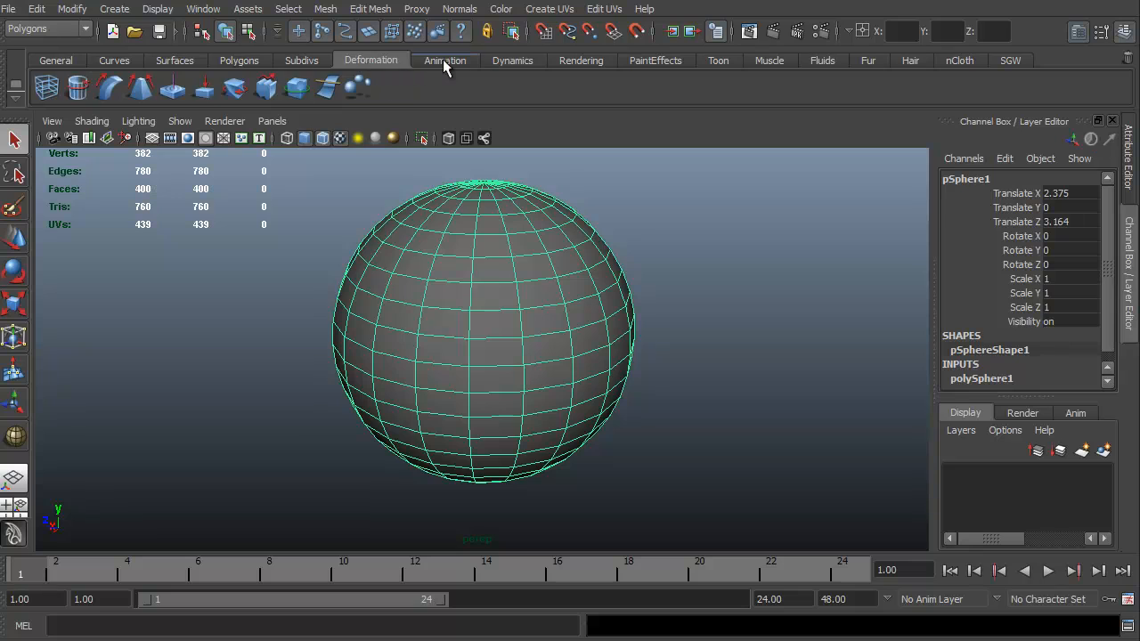
pyautogui.click(445, 61)
pyautogui.click(512, 60)
pyautogui.click(581, 60)
pyautogui.click(656, 61)
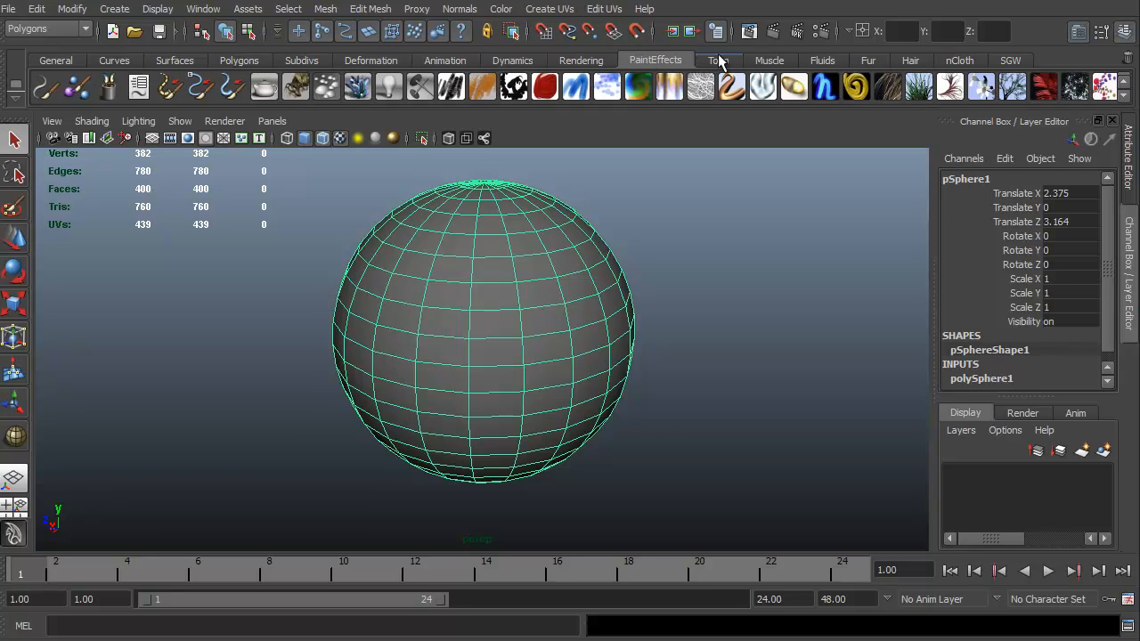
pyautogui.click(718, 60)
pyautogui.click(56, 61)
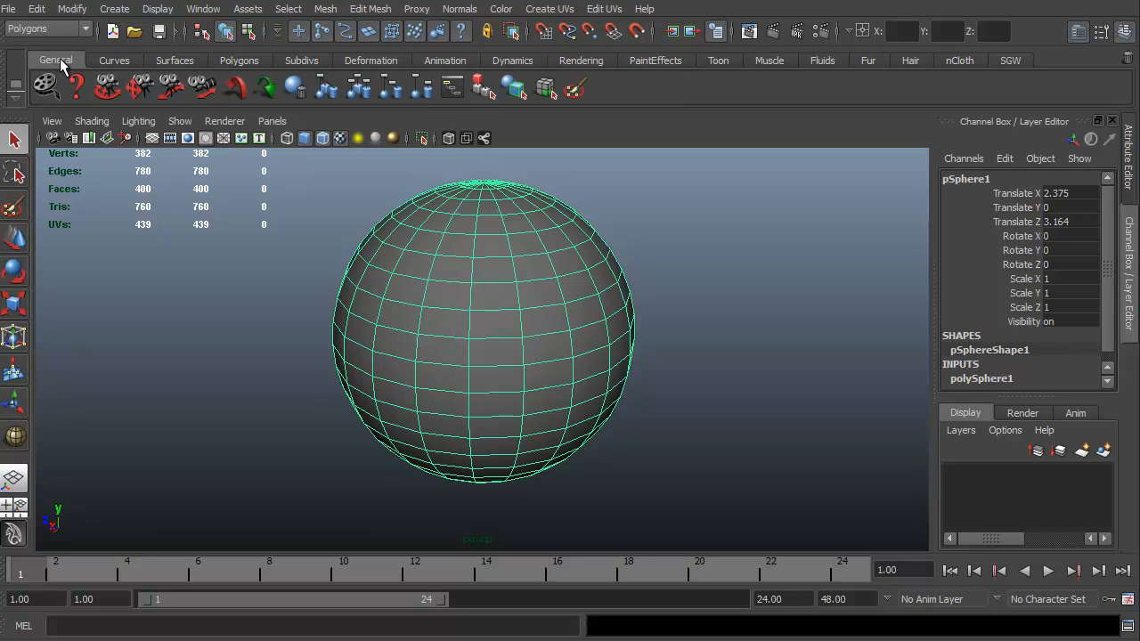
pyautogui.click(112, 62)
pyautogui.click(172, 64)
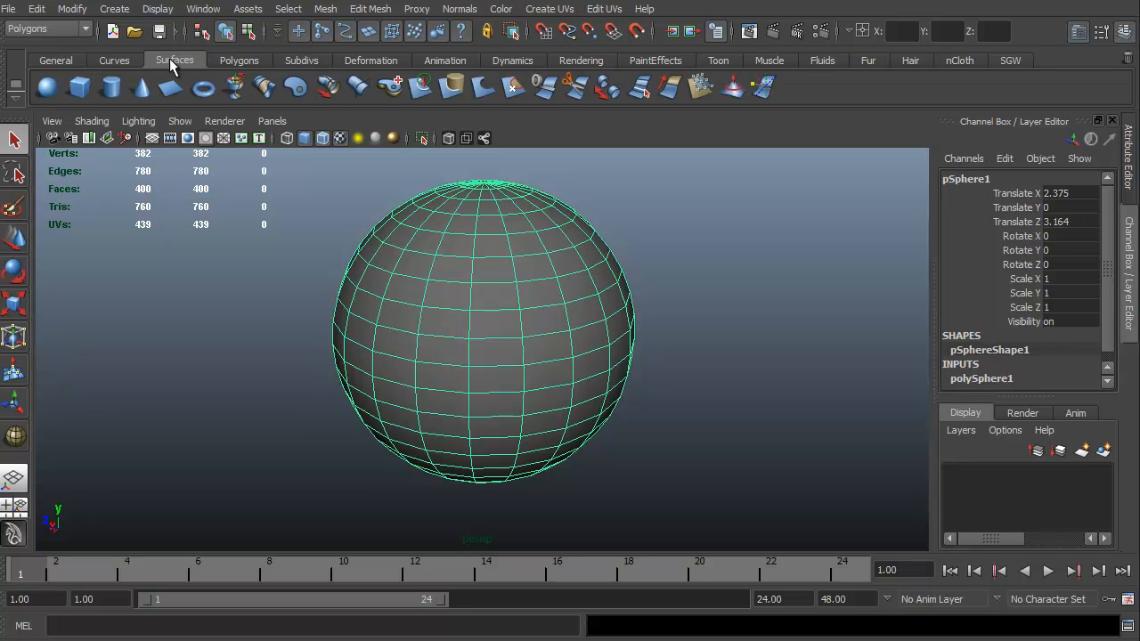
pyautogui.click(239, 60)
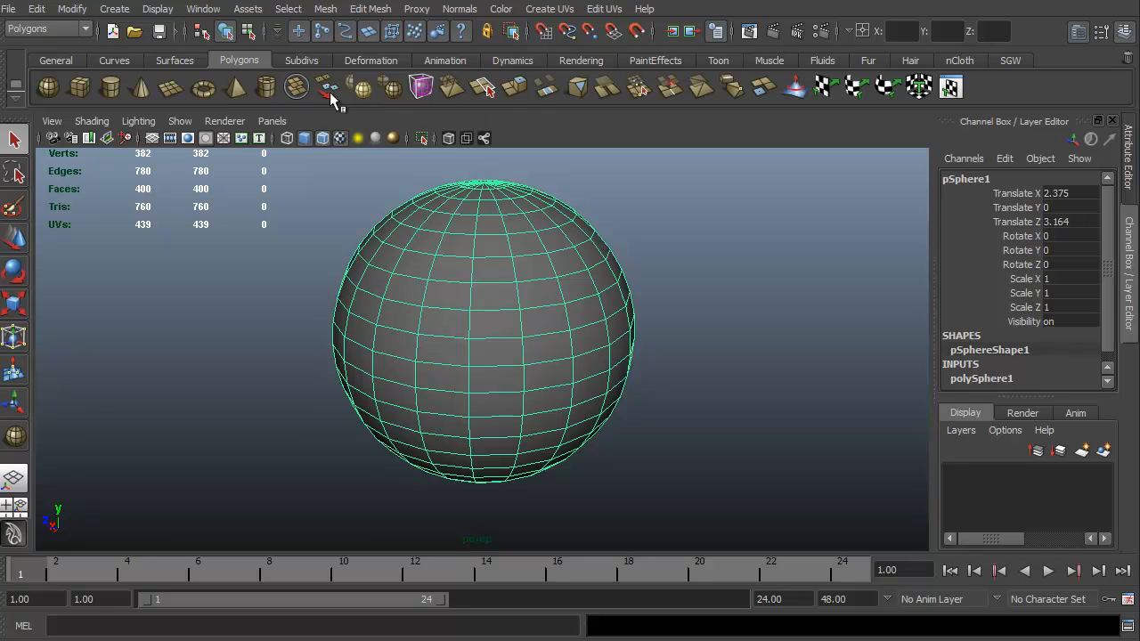
# Step: Review the Mesh, Edit Mesh and Window commands and compare them with the tools on the Subdivs through Fur shelves
pyautogui.click(325, 11)
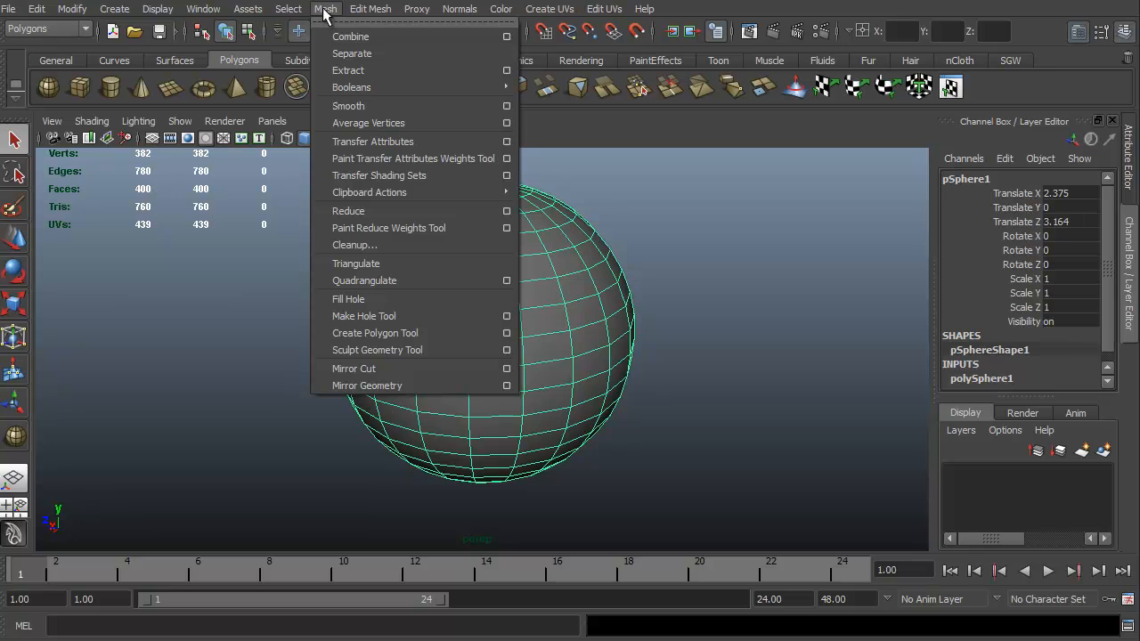
pyautogui.click(369, 9)
pyautogui.click(369, 9)
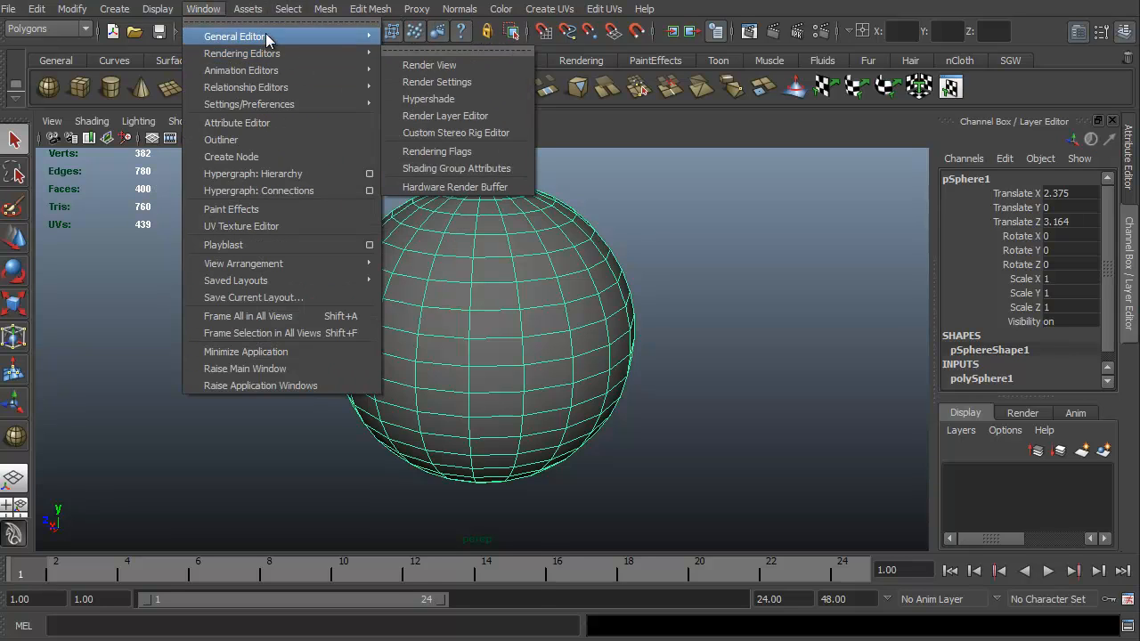
pyautogui.click(369, 8)
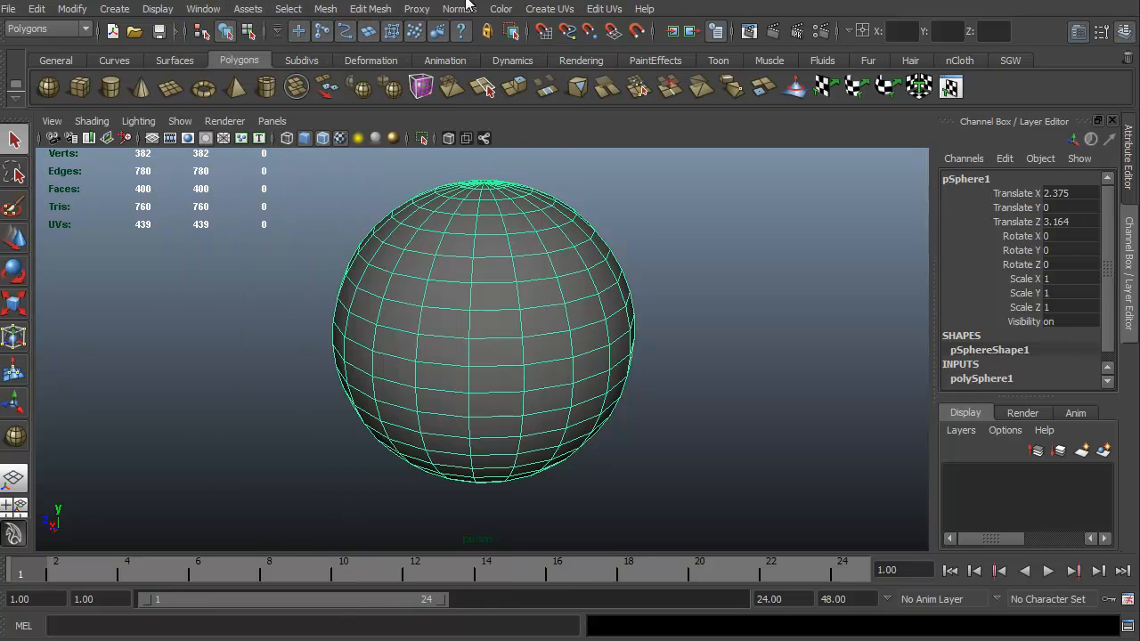
pyautogui.click(301, 59)
pyautogui.click(367, 59)
pyautogui.click(440, 57)
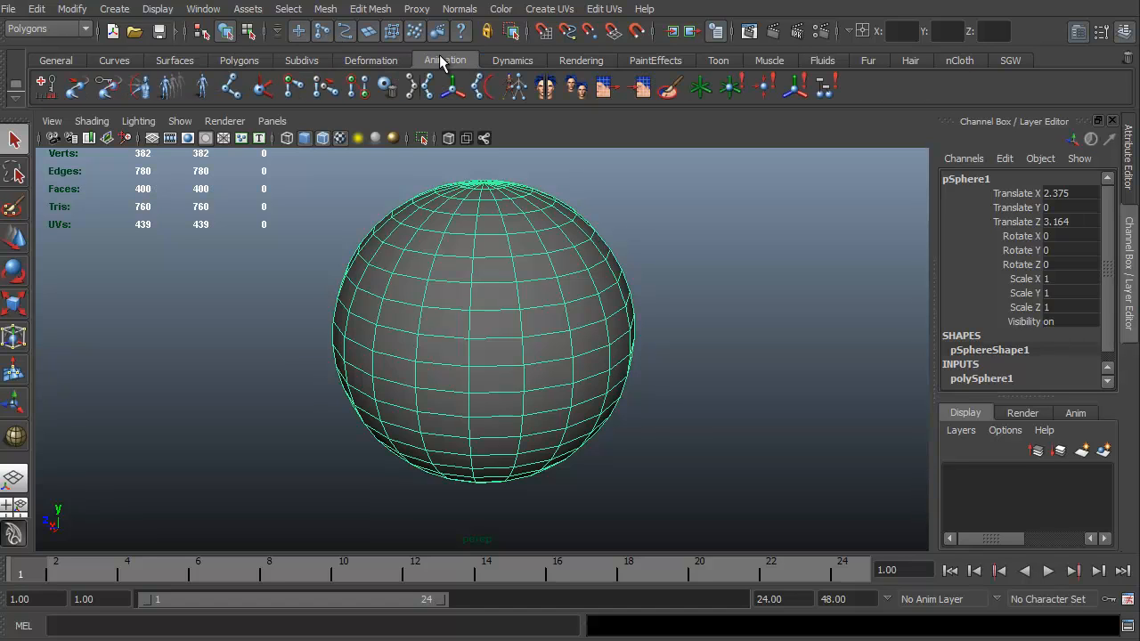
pyautogui.click(512, 61)
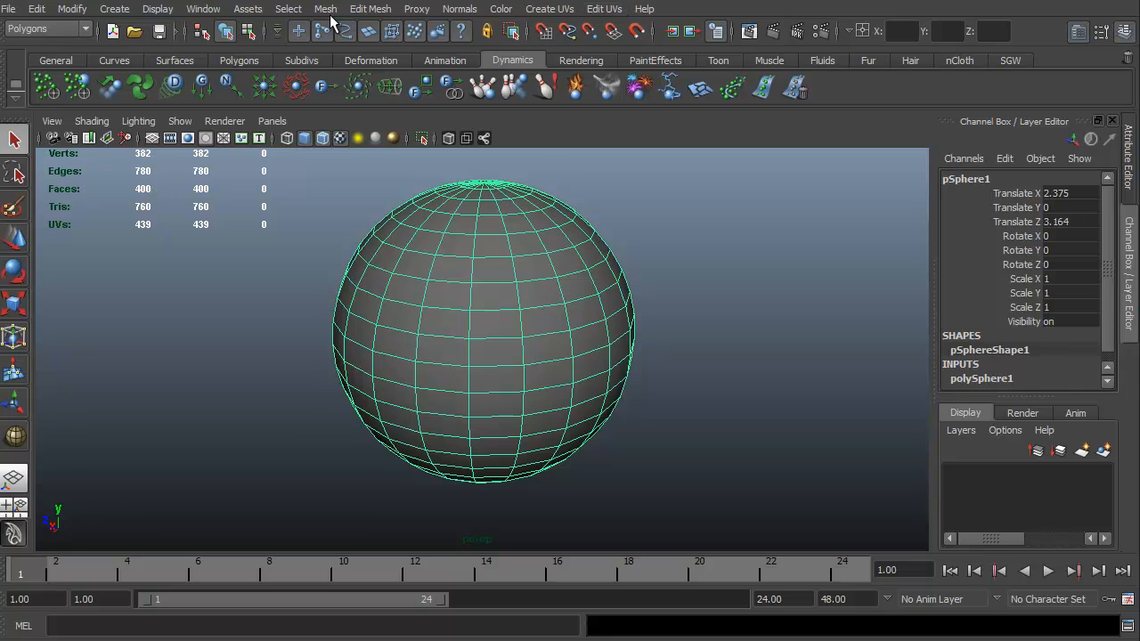
pyautogui.click(583, 59)
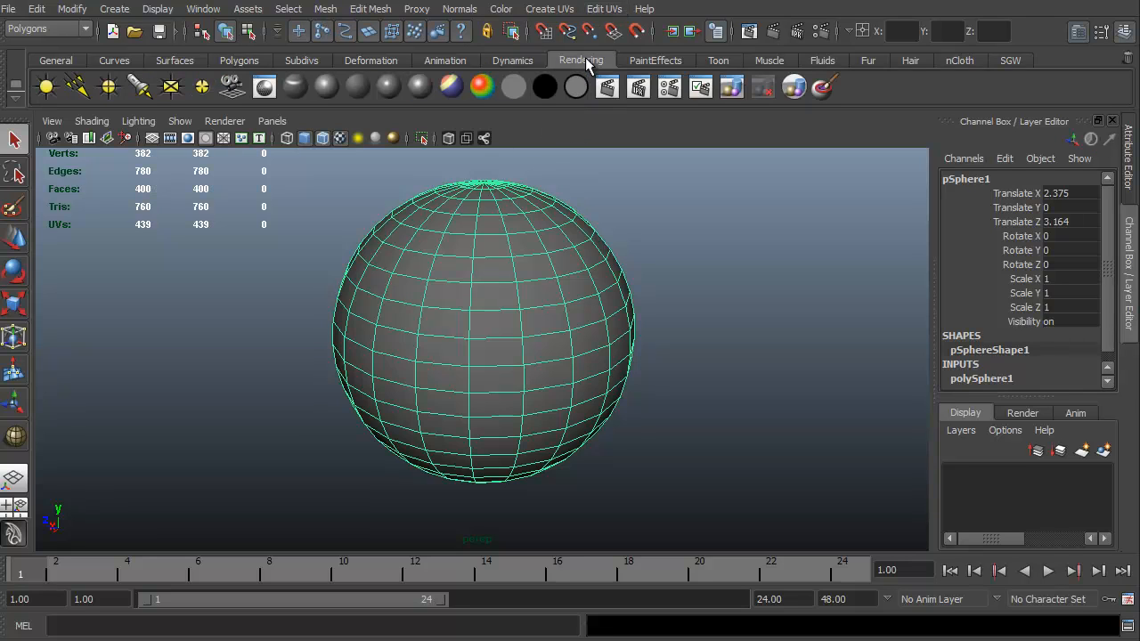
pyautogui.click(647, 60)
pyautogui.click(720, 58)
pyautogui.click(772, 62)
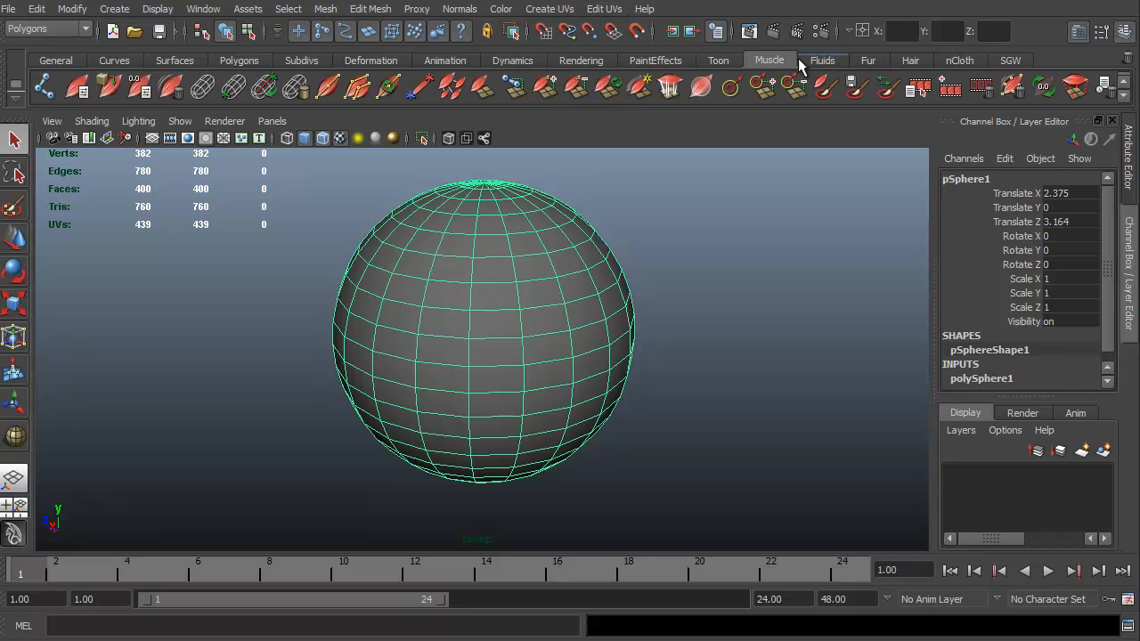
pyautogui.click(823, 61)
pyautogui.click(857, 60)
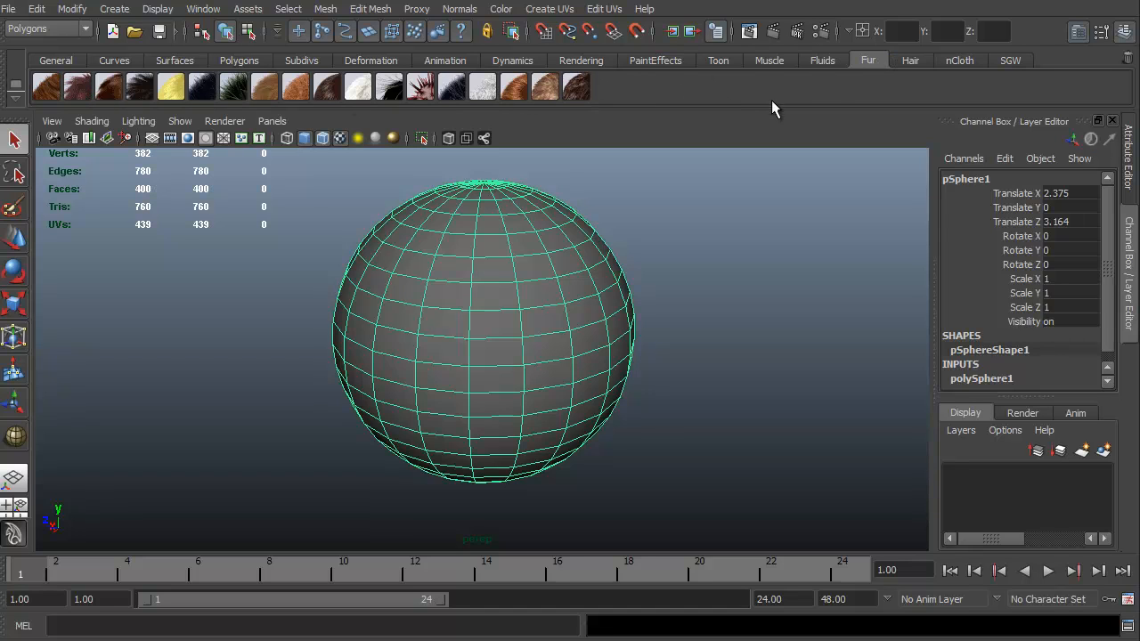
# Step: Show the custom SGW shelf, and display and dismiss the hotbox over the sphere
pyautogui.click(1011, 60)
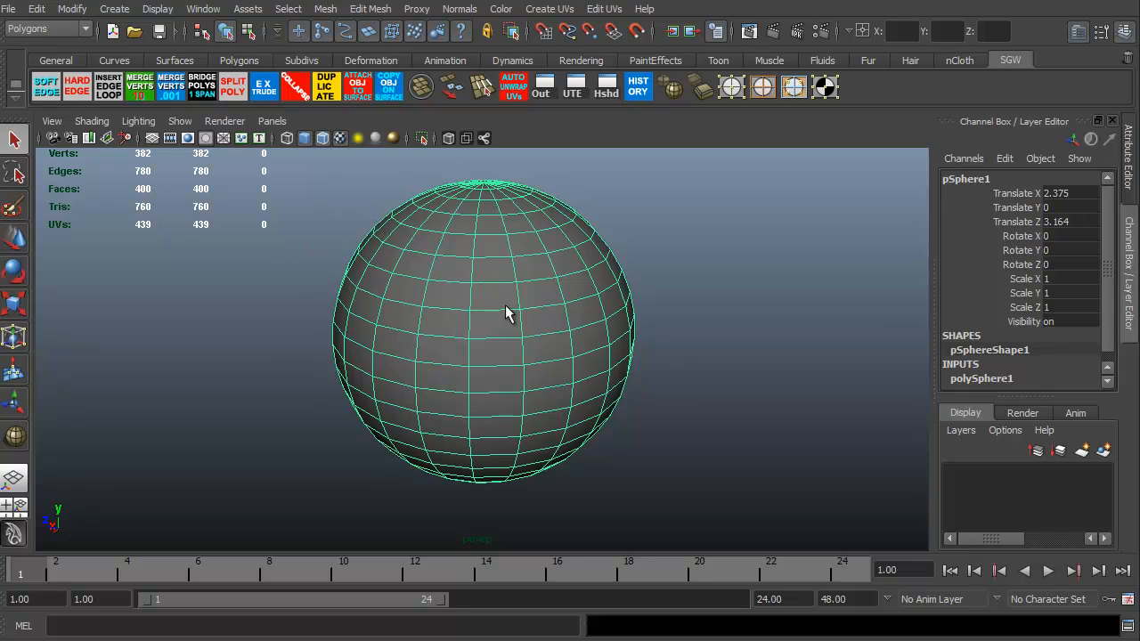
pyautogui.press('space')
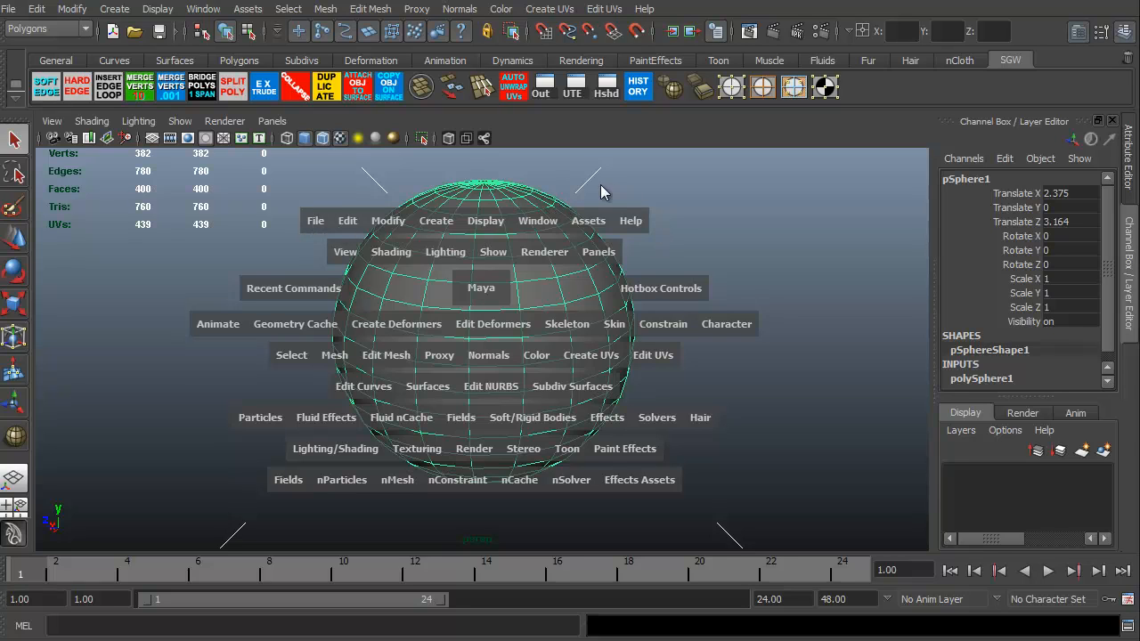
pyautogui.press('space')
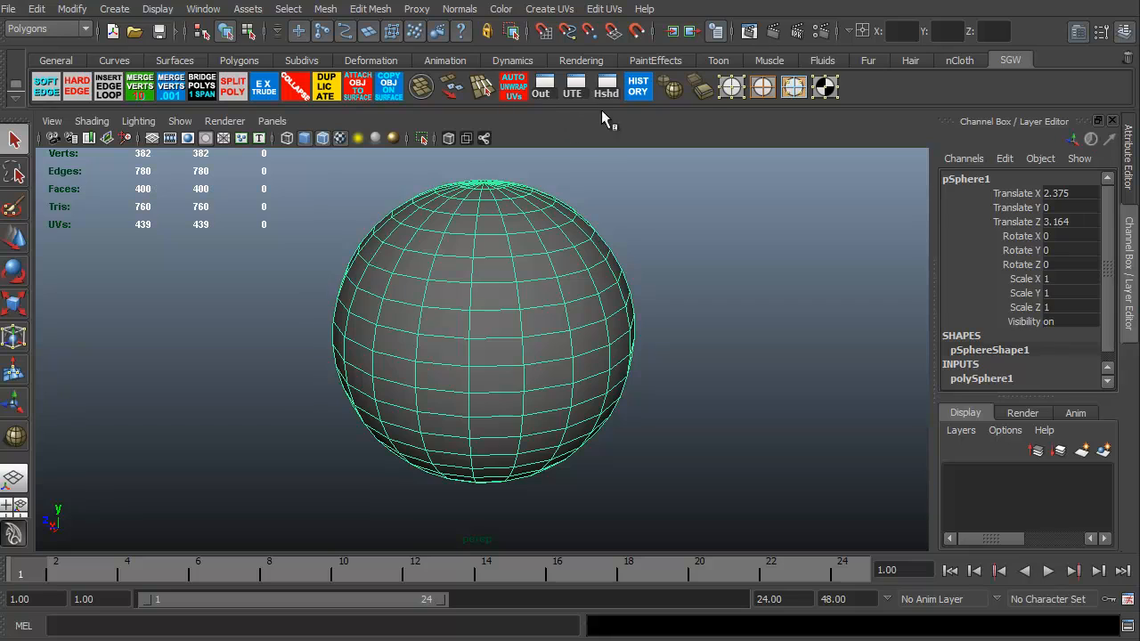
# Step: Apply Soften Edge and Harden Edge in turn to the whole sphere and deselect it
pyautogui.click(46, 89)
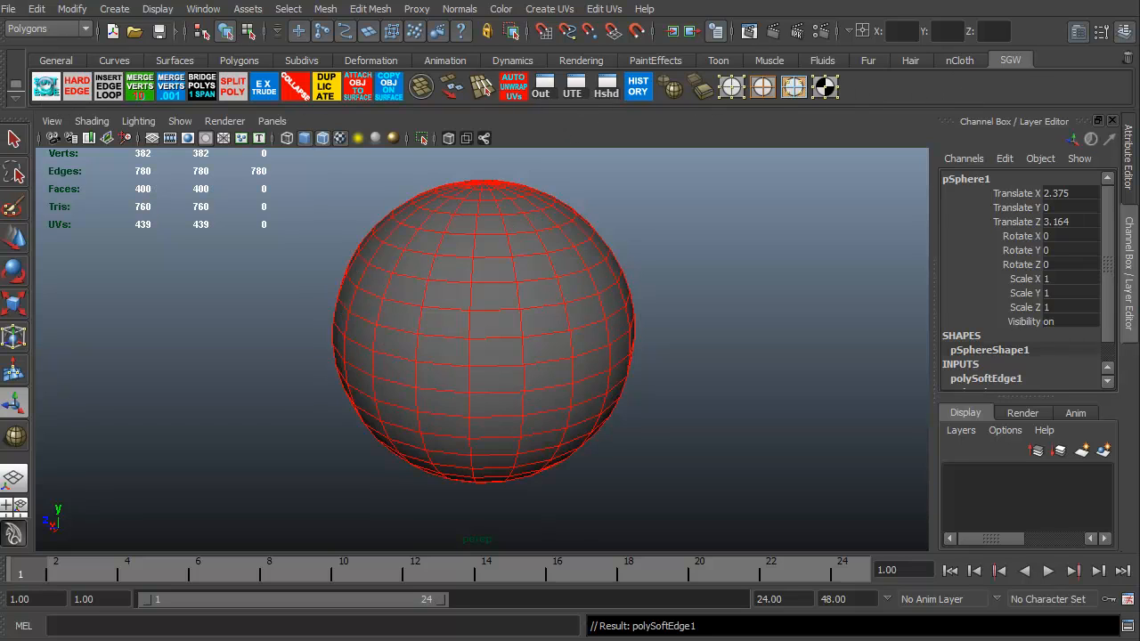
pyautogui.click(46, 89)
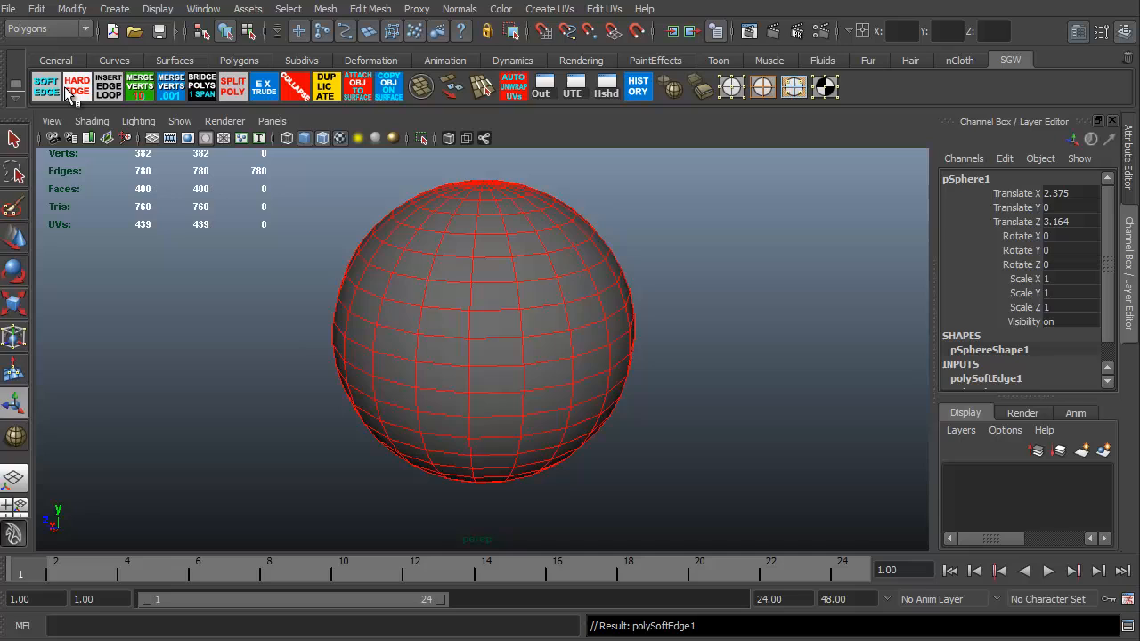
pyautogui.click(301, 408)
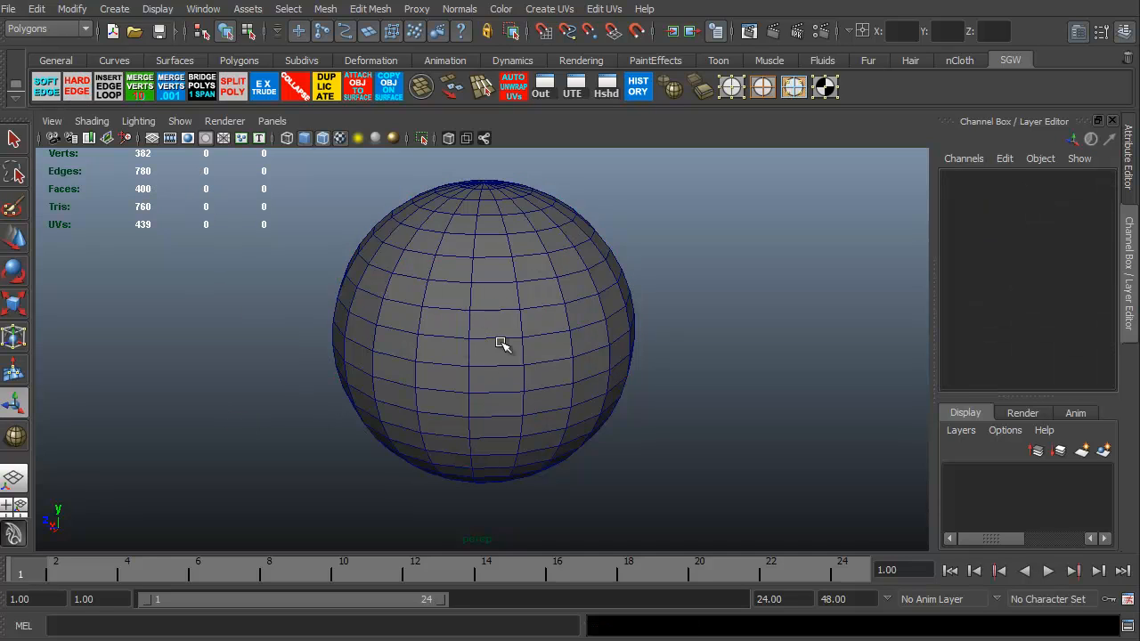
# Step: Turn off Wireframe on Shaded and soften all edges of the sphere, leaving it deselected
pyautogui.click(91, 121)
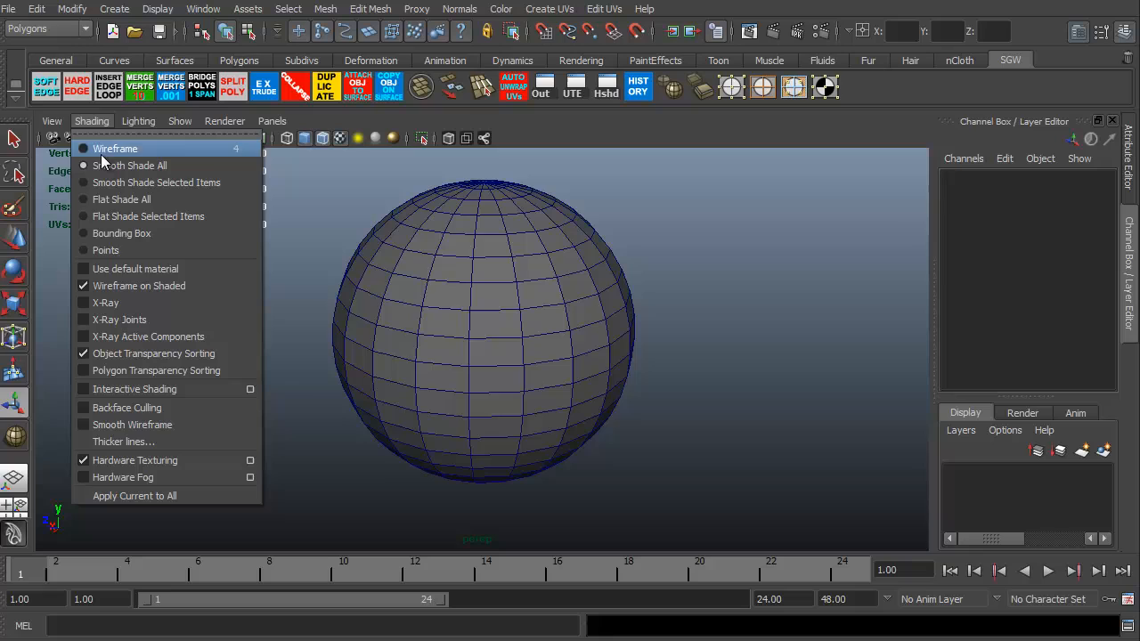
pyautogui.click(100, 285)
pyautogui.click(475, 321)
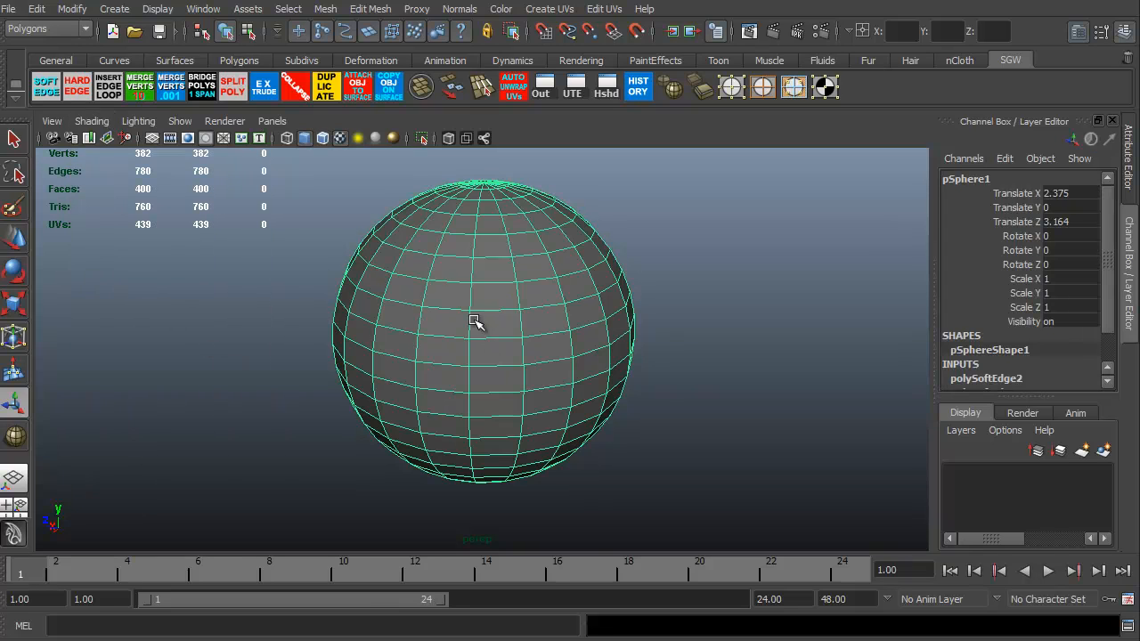
pyautogui.click(47, 86)
pyautogui.click(229, 410)
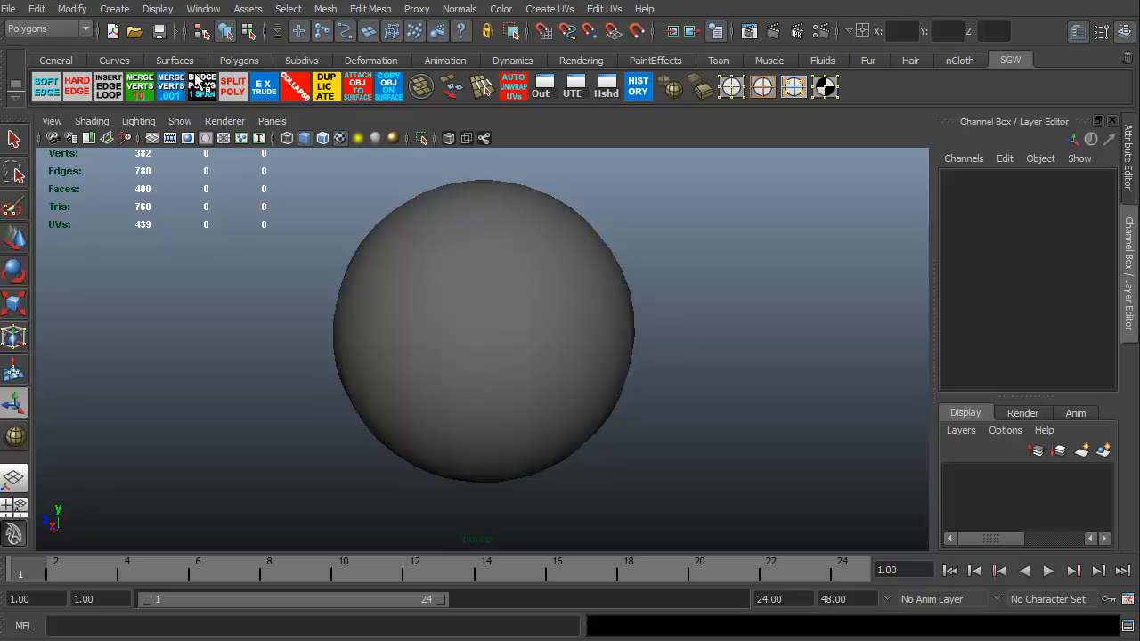
# Step: Open the Shelf Editor for the SGW shelf
pyautogui.click(107, 93)
pyautogui.click(17, 105)
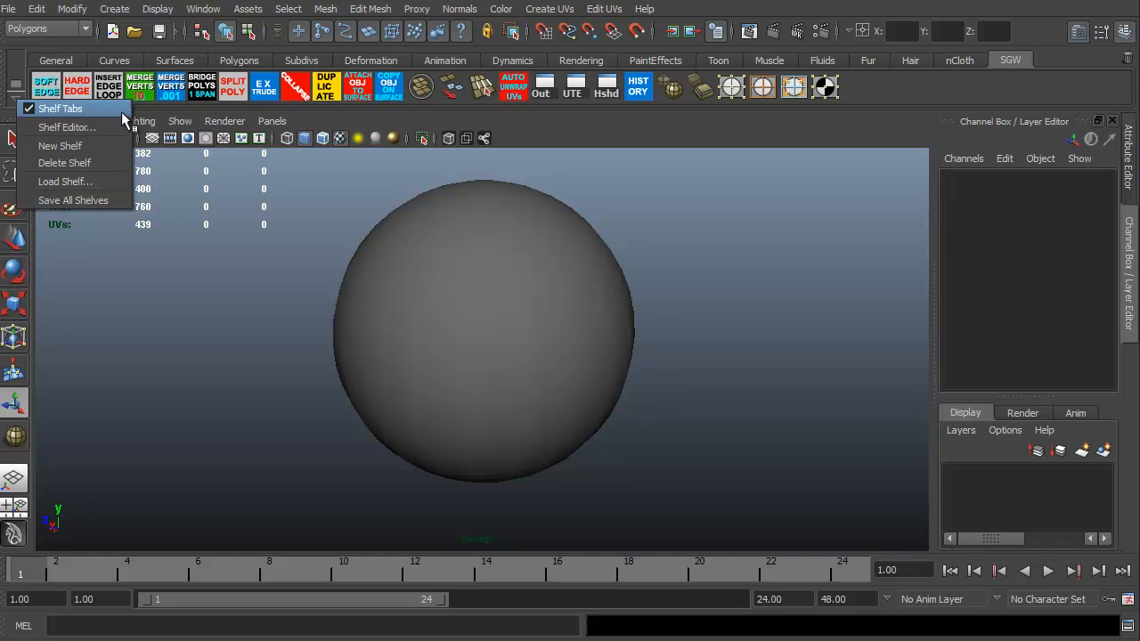
pyautogui.click(64, 134)
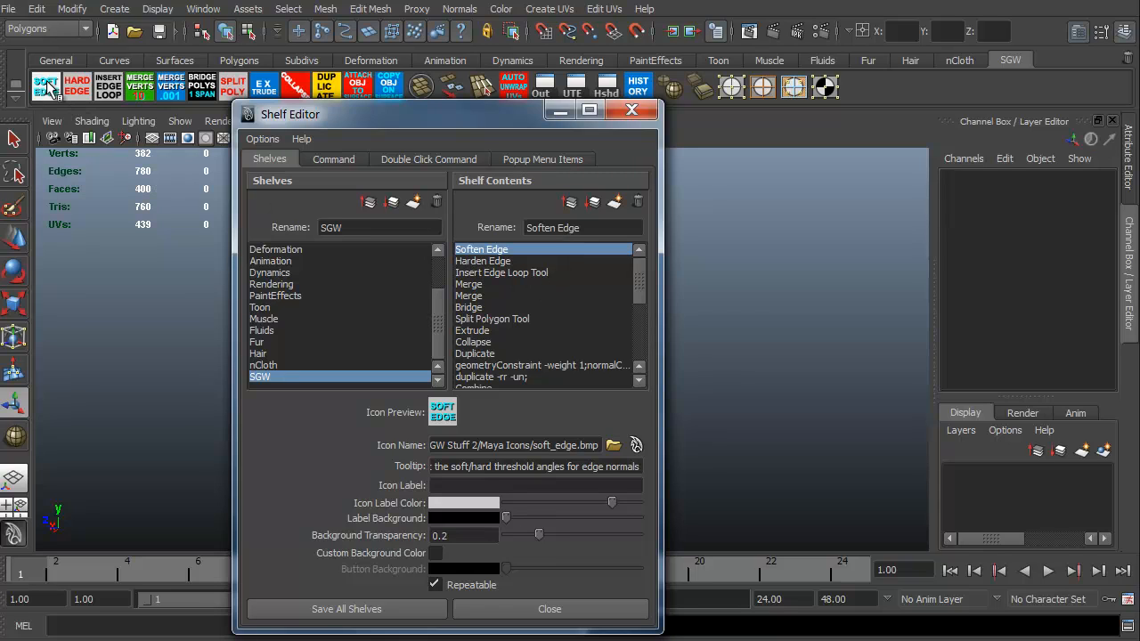
# Step: Examine the SGW shelf contents, comparing the icon settings of Soften Edge, Harden Edge, Insert Edge Loop Tool and the first Merge item
pyautogui.click(492, 261)
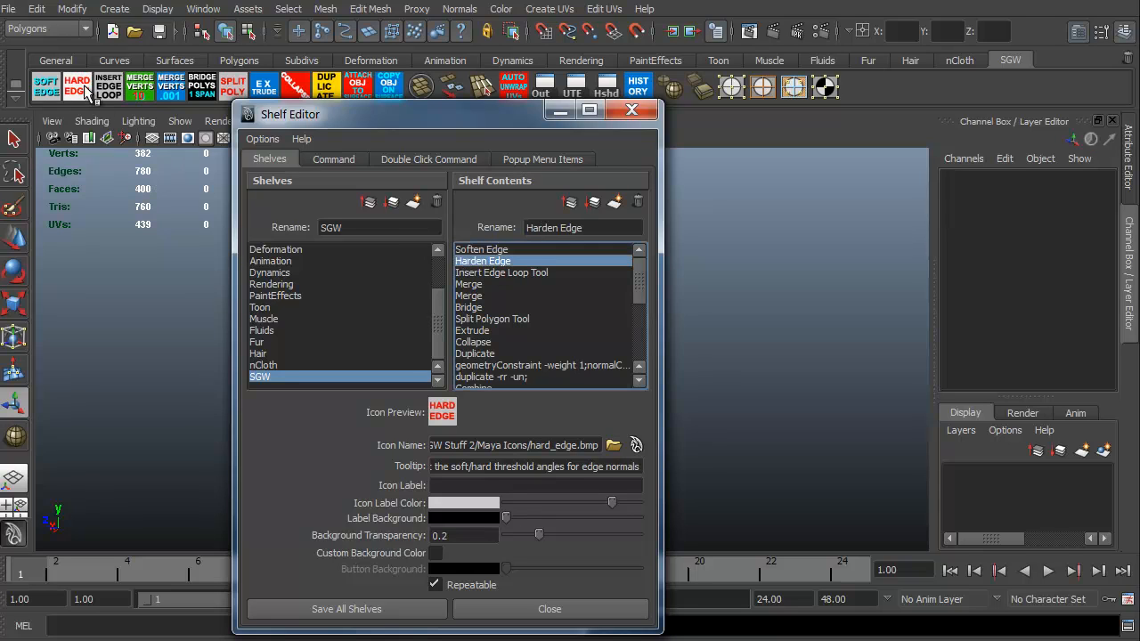
pyautogui.click(488, 271)
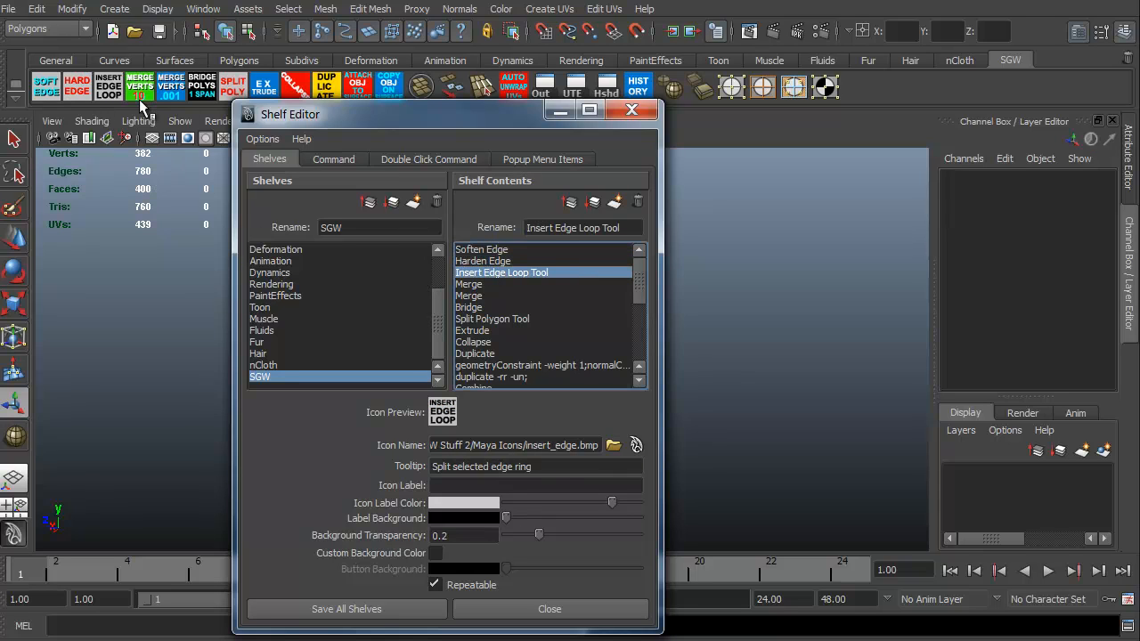
pyautogui.moveTo(638, 270)
pyautogui.mouseDown()
pyautogui.moveTo(650, 340)
pyautogui.moveTo(650, 272)
pyautogui.mouseUp()
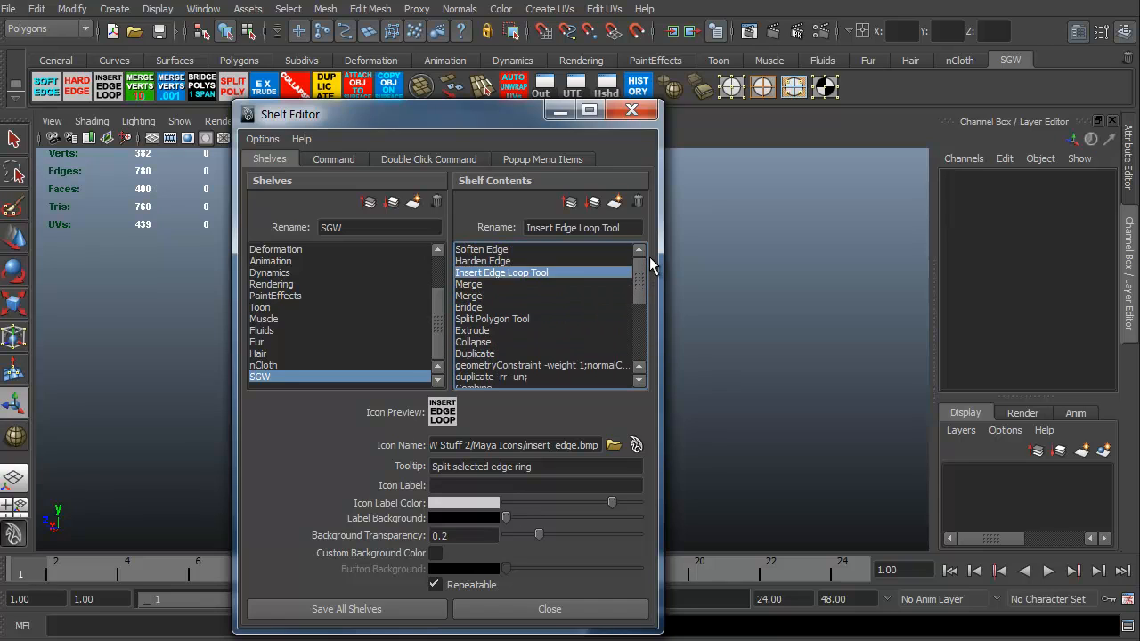
pyautogui.click(493, 262)
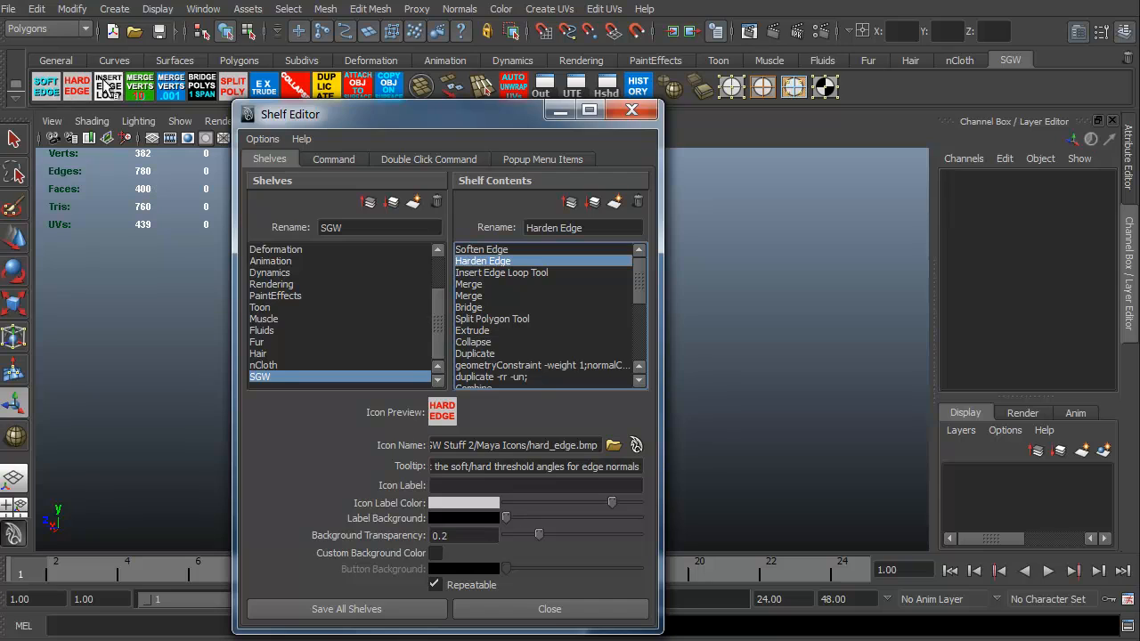
pyautogui.click(496, 251)
pyautogui.click(499, 273)
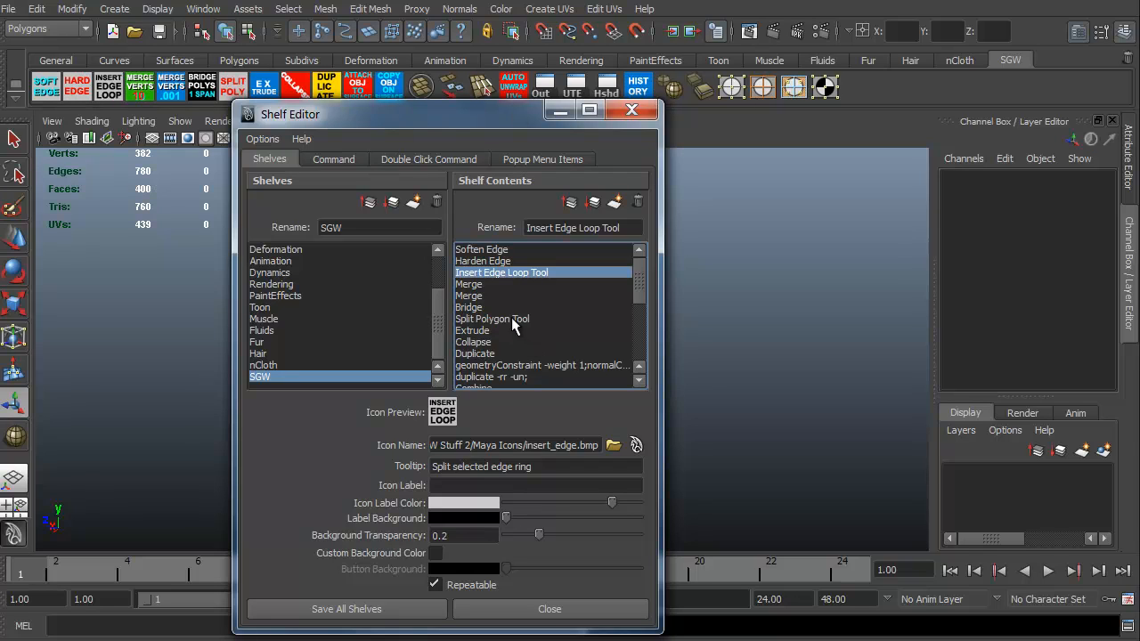
pyautogui.click(484, 284)
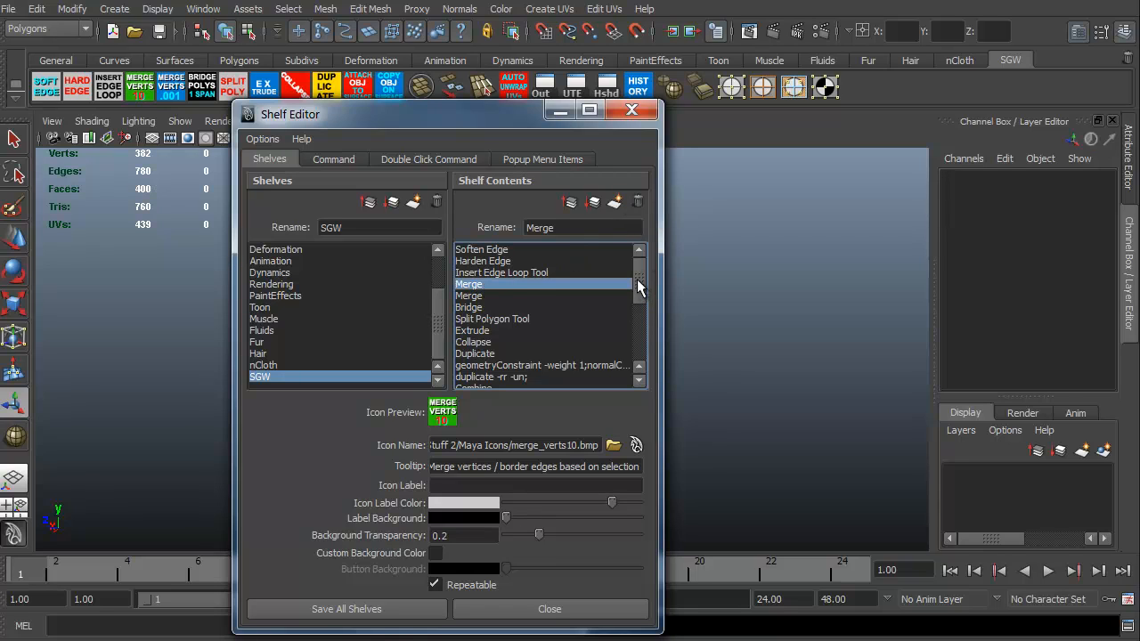
pyautogui.moveTo(641, 280); pyautogui.dragTo(646, 337)
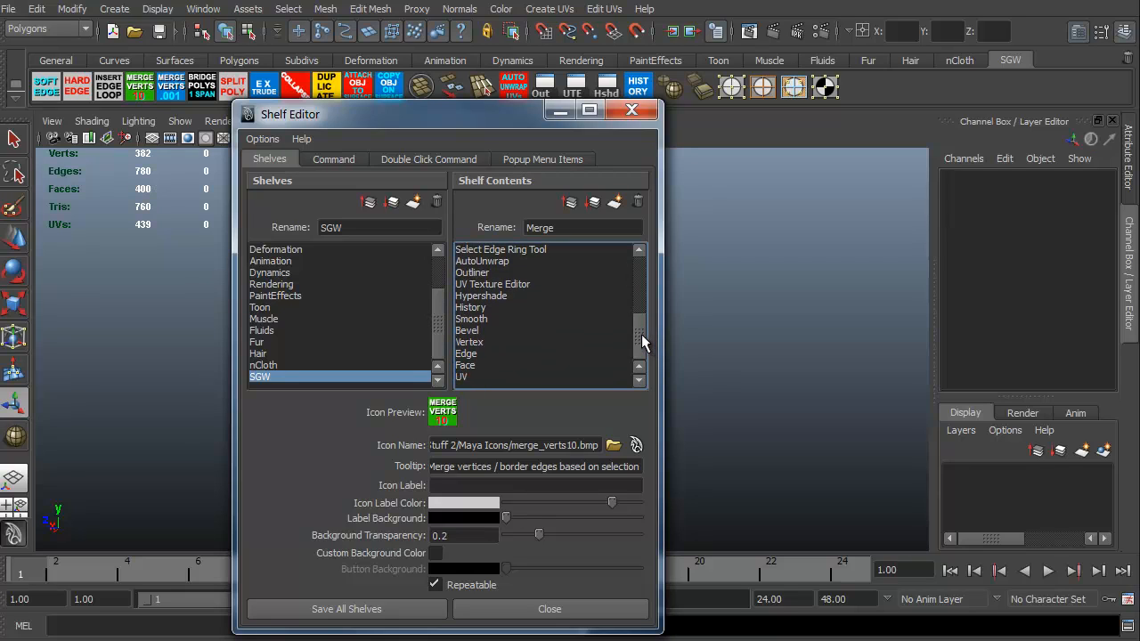
pyautogui.click(441, 446)
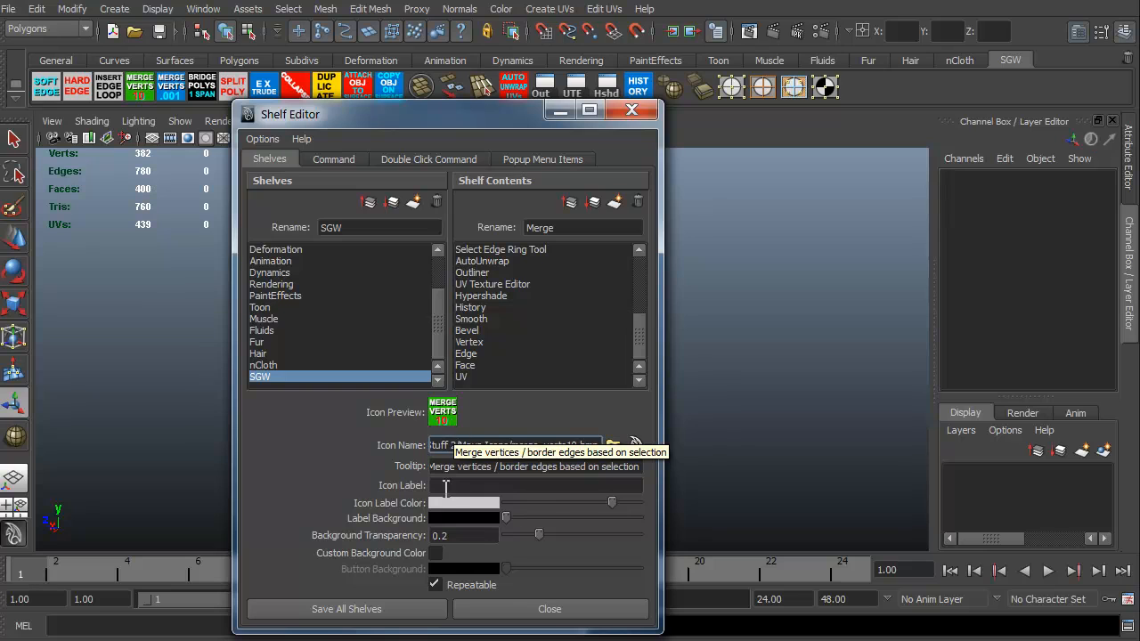
# Step: Close the Shelf Editor and create a new shelf named DEMO
pyautogui.click(547, 611)
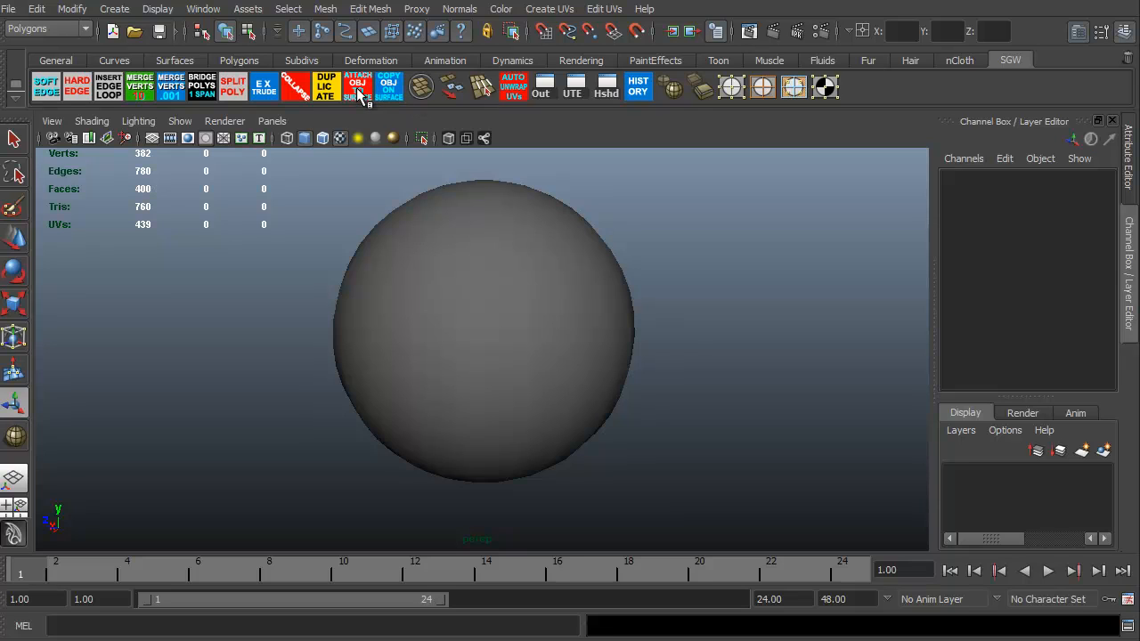
pyautogui.click(14, 104)
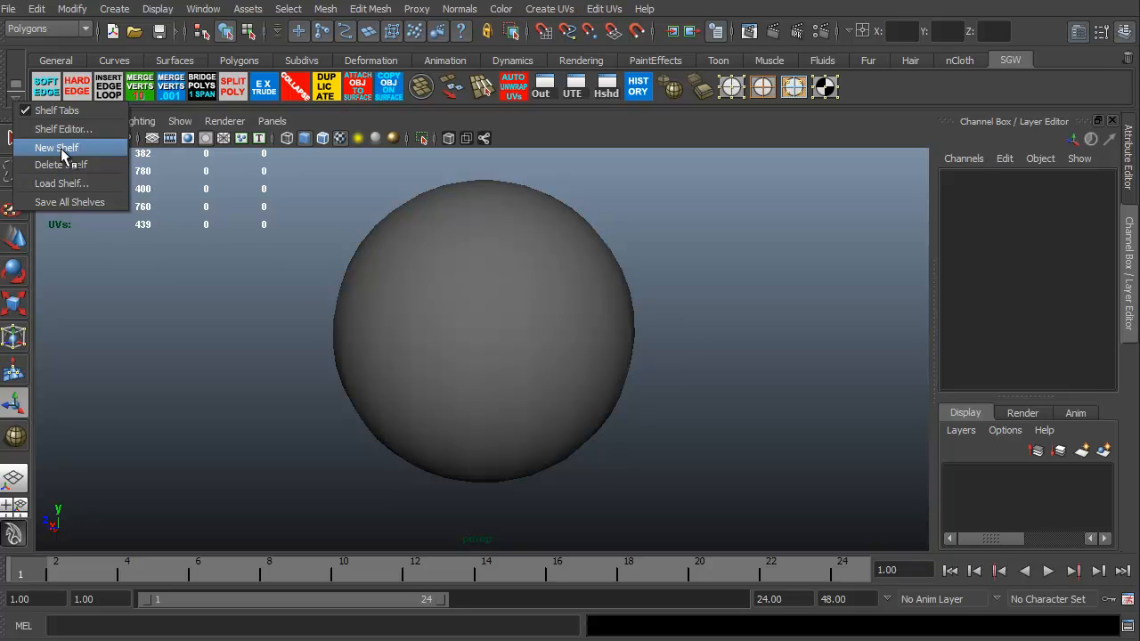
pyautogui.click(60, 148)
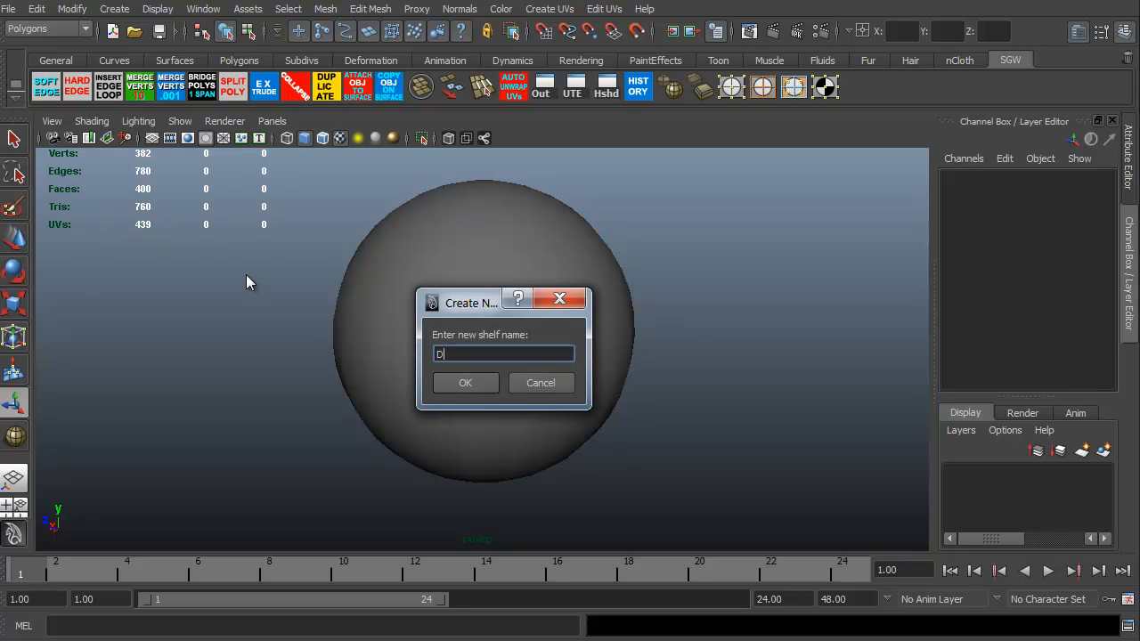
pyautogui.write('DEMO')
pyautogui.click(454, 381)
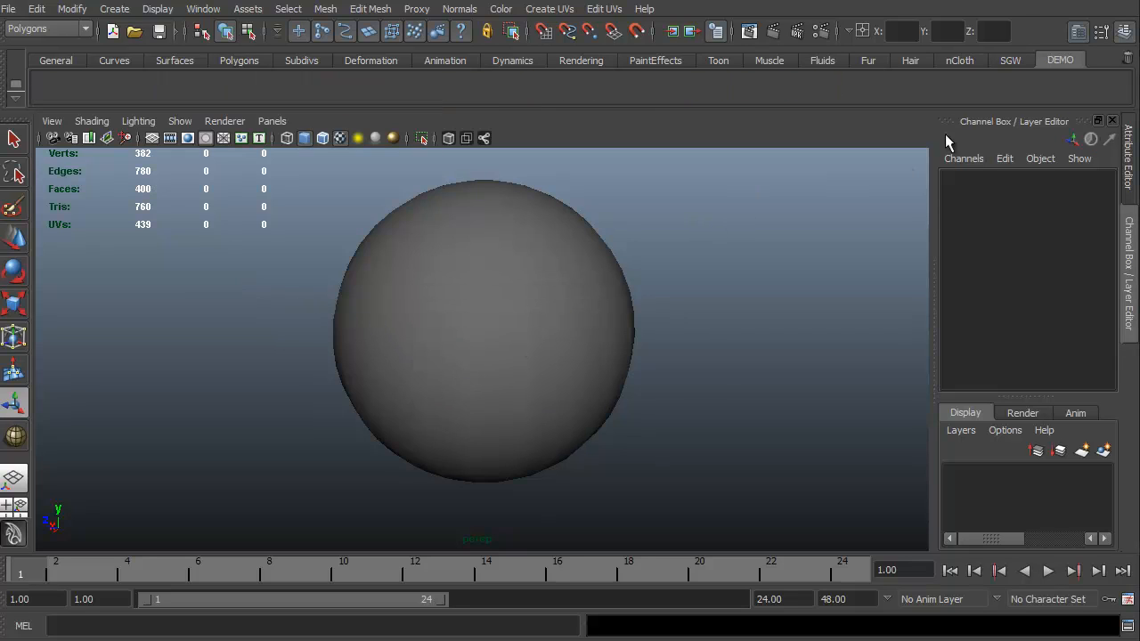
# Step: Compare the contents of the SGW, Polygons and nCloth shelves with the DEMO shelf, ending on DEMO
pyautogui.click(1002, 64)
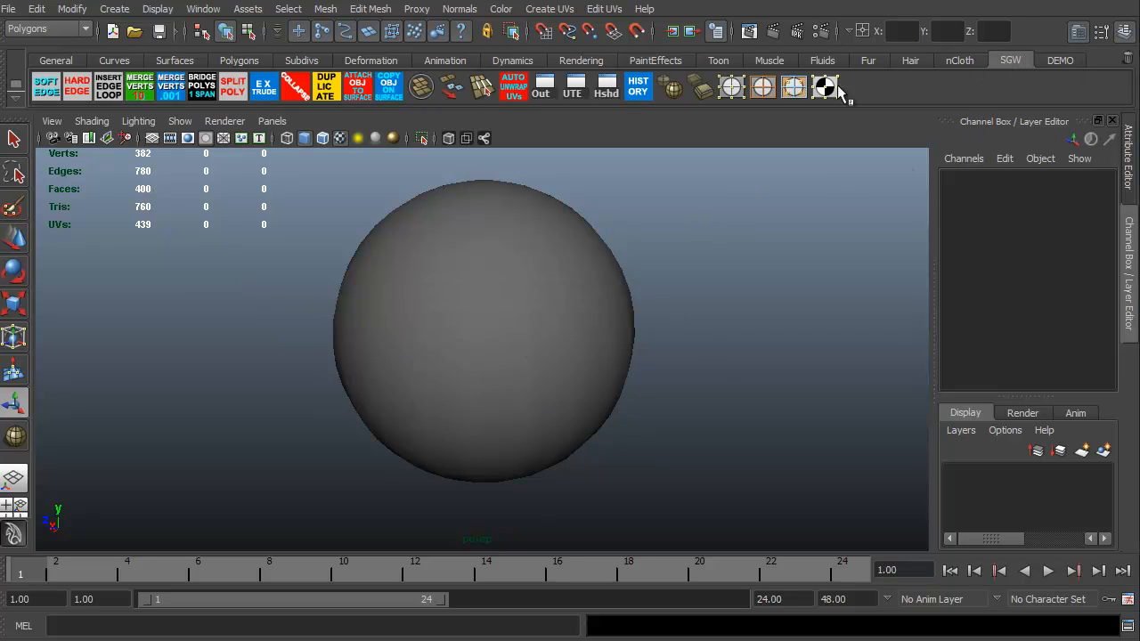
pyautogui.click(239, 61)
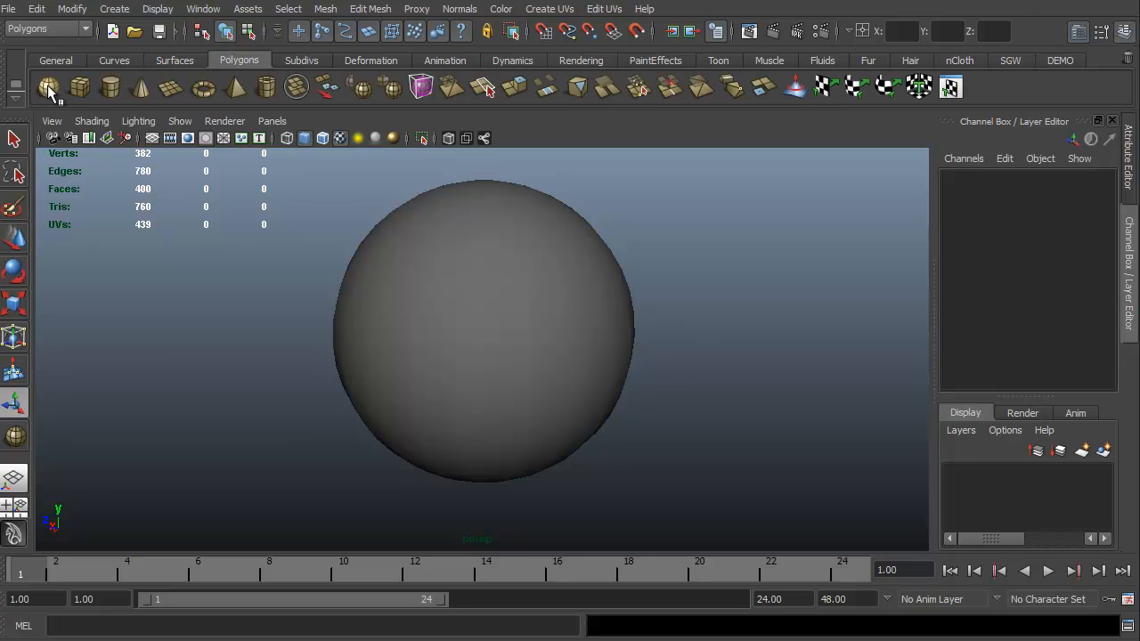
pyautogui.click(962, 60)
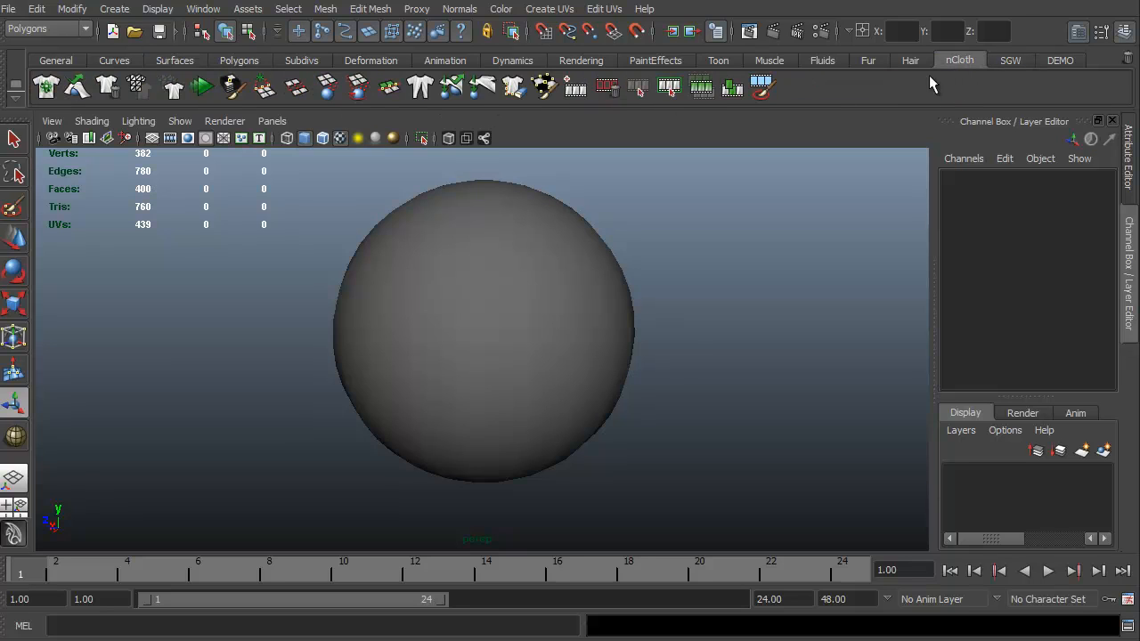
pyautogui.click(1050, 60)
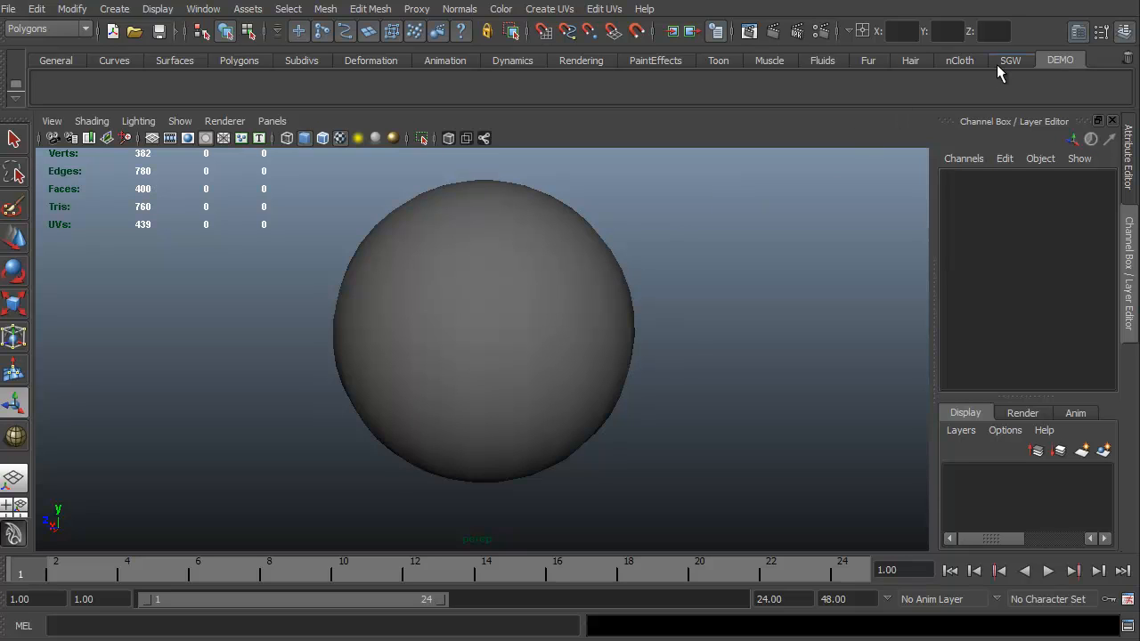
# Step: Turn on Wireframe on Shaded in the perspective view, leaving the sphere deselected
pyautogui.click(383, 314)
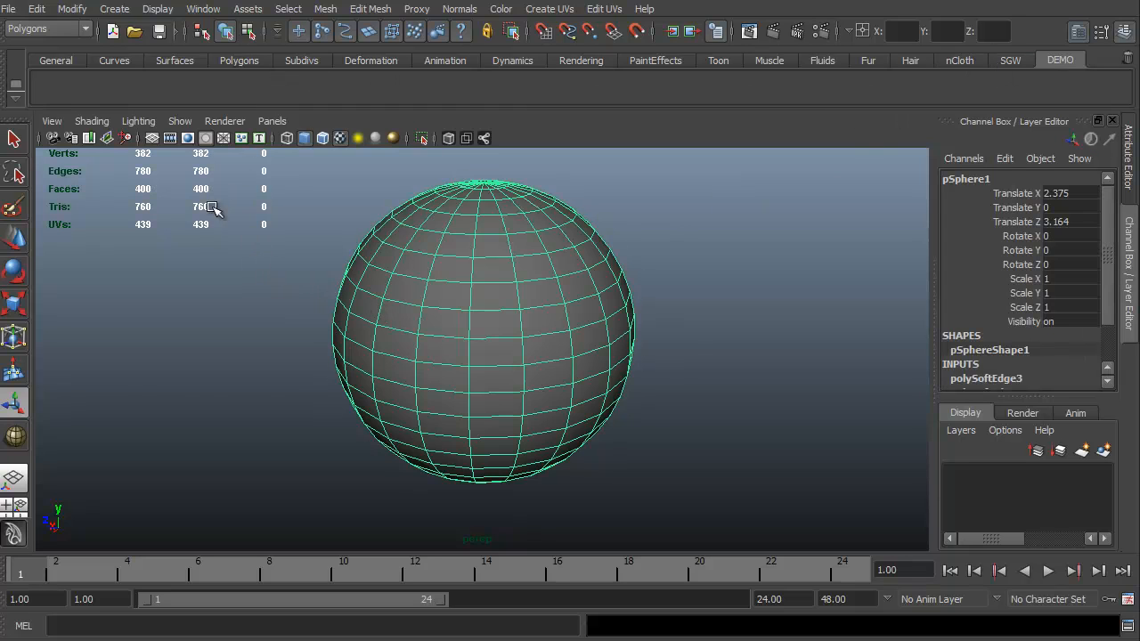
pyautogui.click(95, 121)
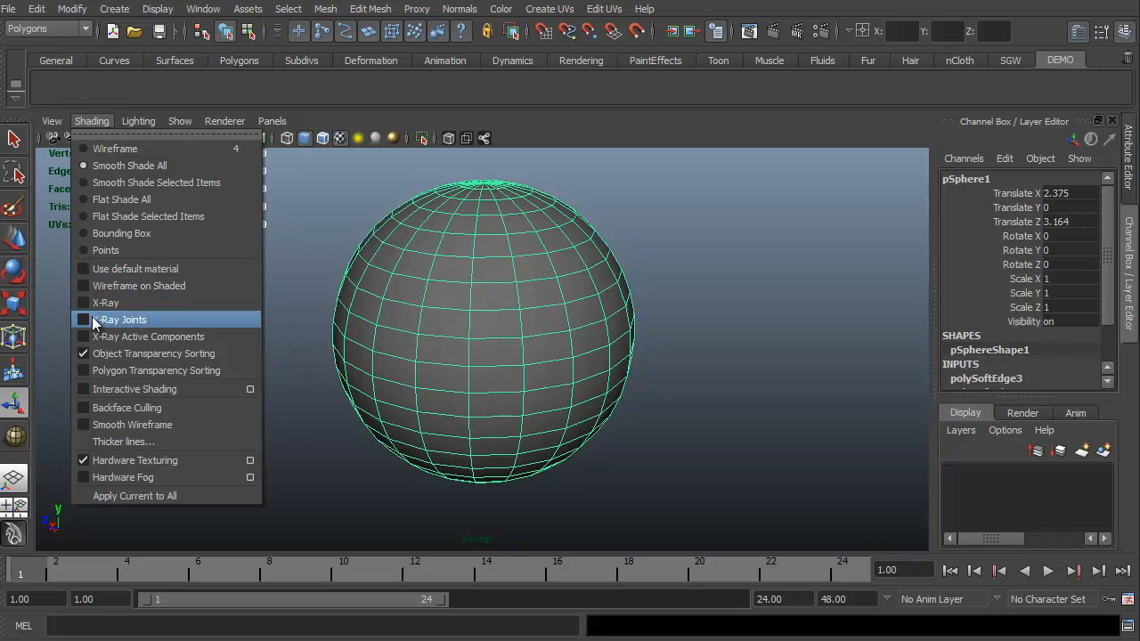
pyautogui.click(91, 285)
pyautogui.click(236, 354)
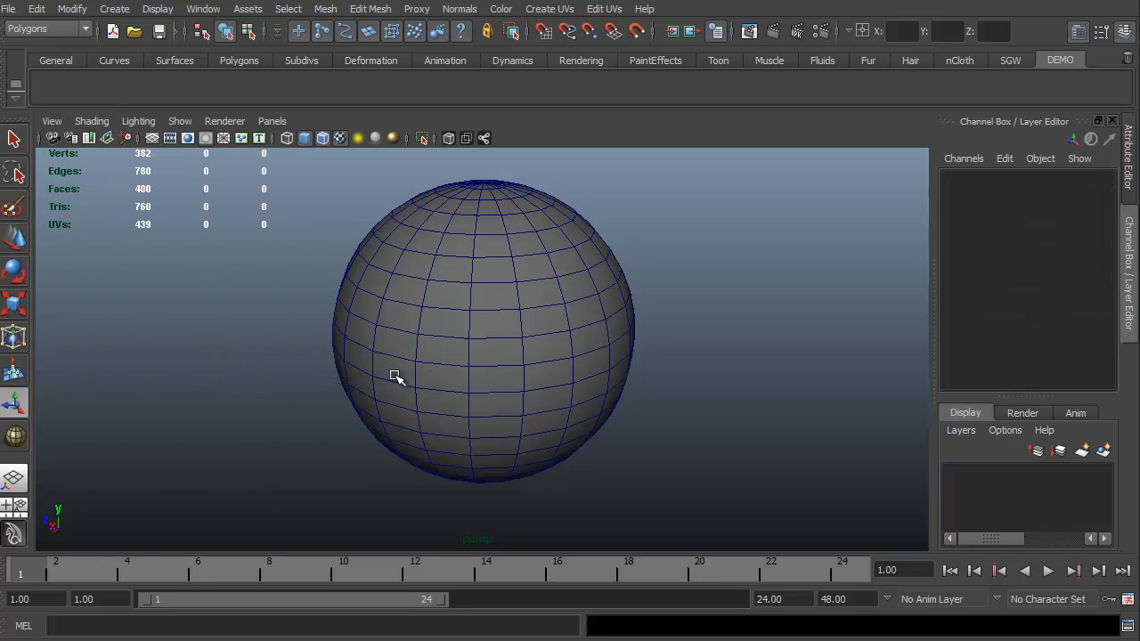
pyautogui.click(465, 276)
pyautogui.click(285, 330)
# Step: Add the Soften Edge and Harden Edge commands from the Normals set to the DEMO shelf
pyautogui.click(367, 9)
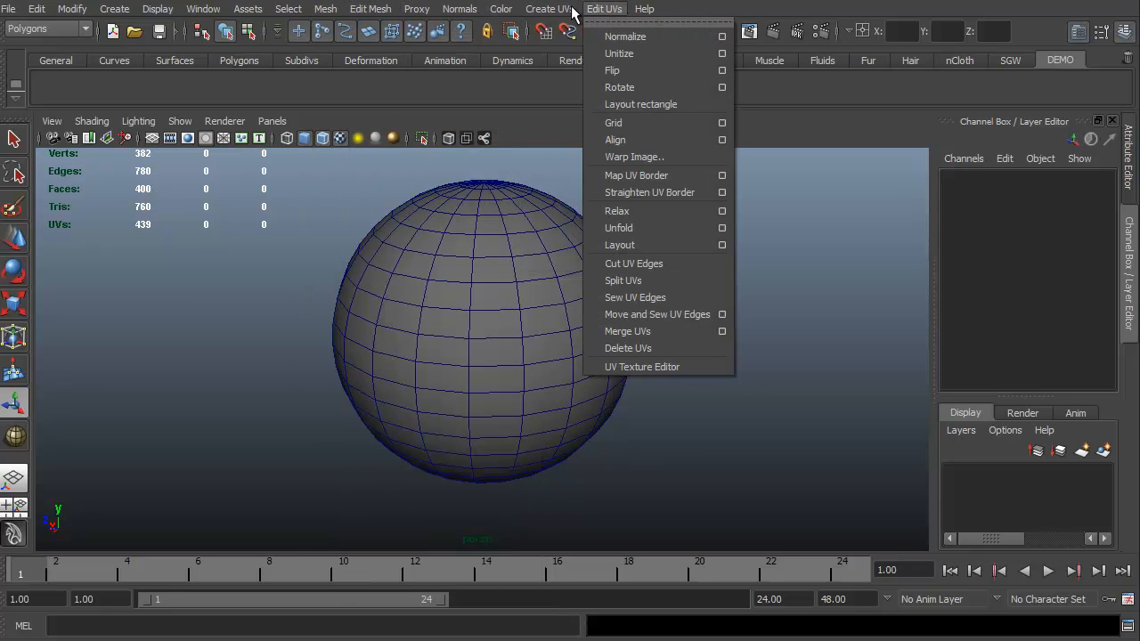
pyautogui.moveTo(461, 11)
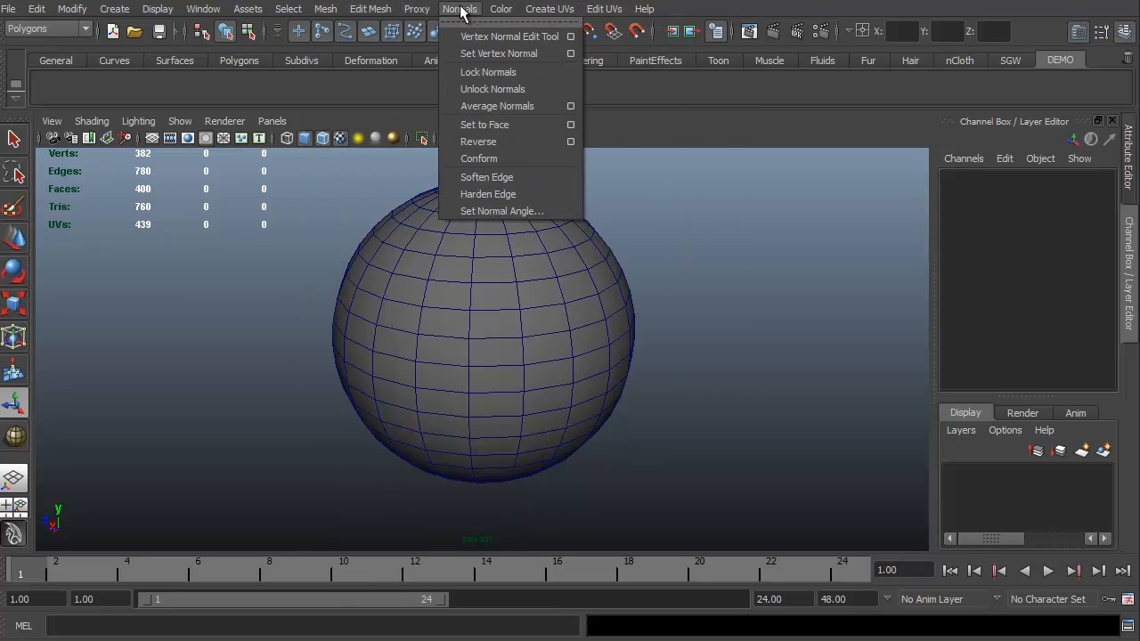
pyautogui.keyDown('ctrl'); pyautogui.keyDown('shift'); pyautogui.click(484, 176); pyautogui.keyUp('shift'); pyautogui.keyUp('ctrl')
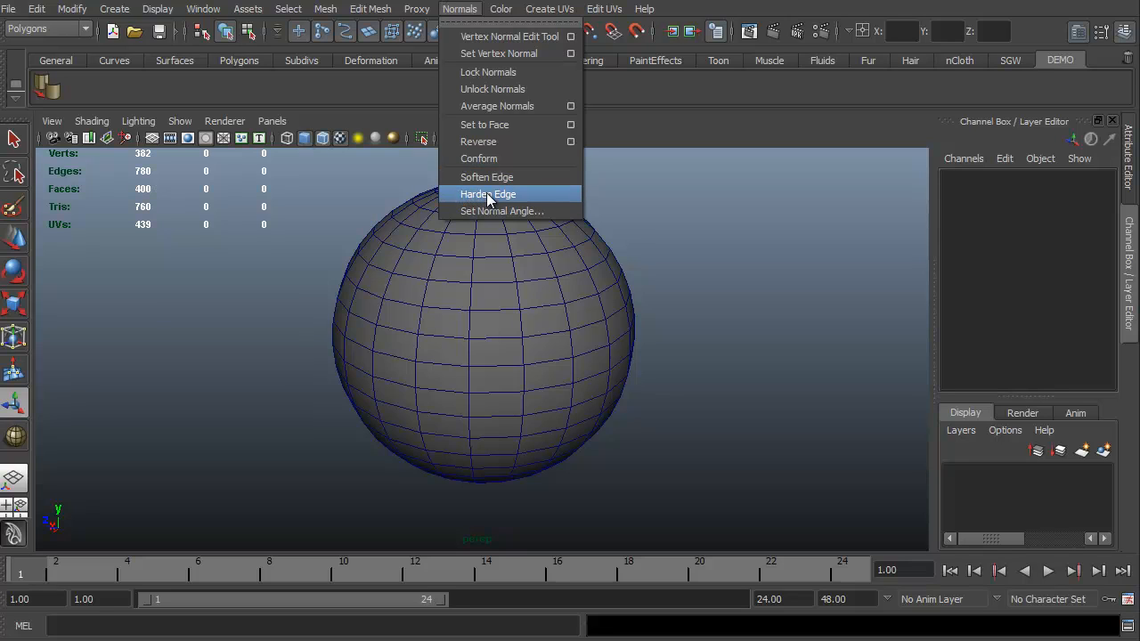
pyautogui.keyDown('ctrl'); pyautogui.keyDown('shift'); pyautogui.click(486, 194); pyautogui.keyUp('shift'); pyautogui.keyUp('ctrl')
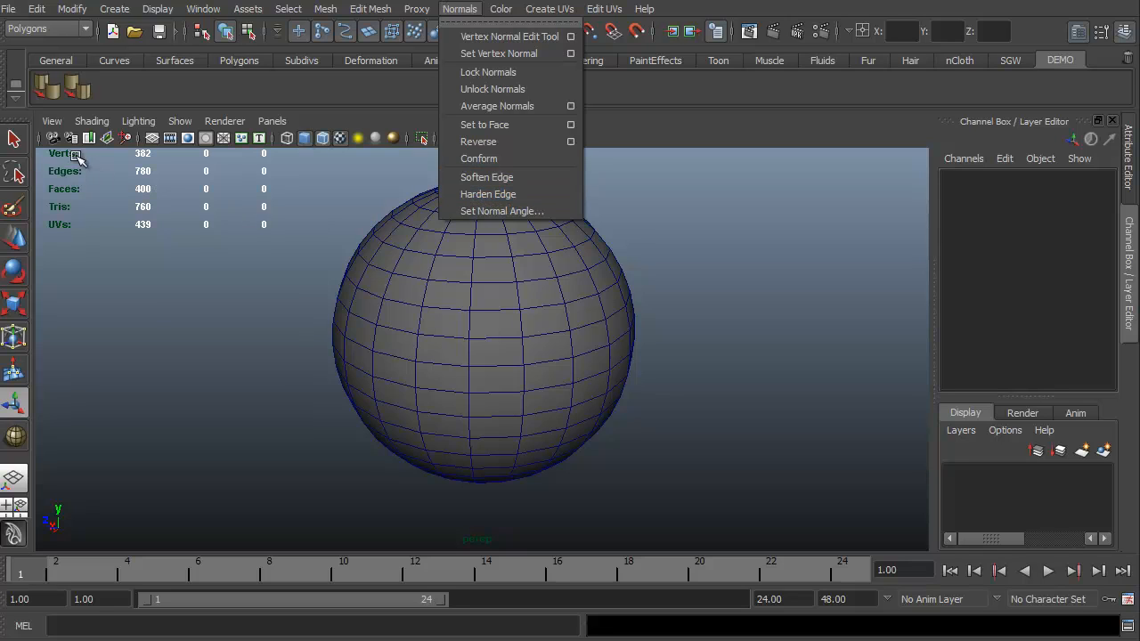
pyautogui.click(147, 90)
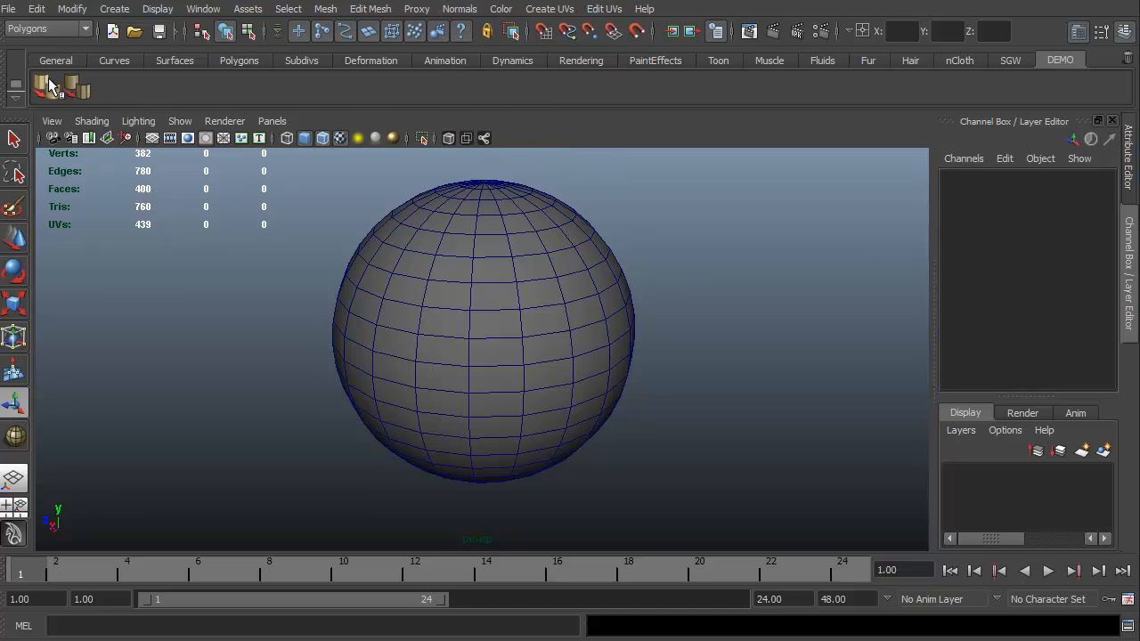
pyautogui.moveTo(41, 88)
pyautogui.mouseDown(button='middle')
pyautogui.moveTo(51, 100)
pyautogui.moveTo(44, 83)
pyautogui.moveTo(77, 82)
pyautogui.moveTo(91, 100)
pyautogui.moveTo(55, 103)
pyautogui.moveTo(49, 89)
pyautogui.mouseUp(button='middle')
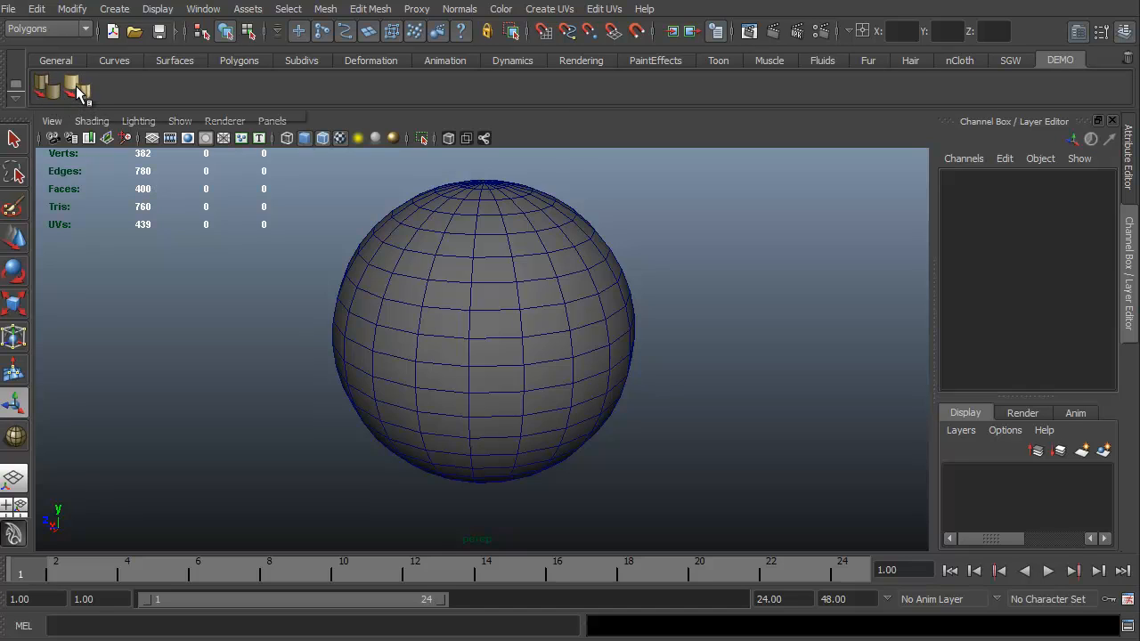
# Step: Examine the icon names of Soften Edge and Harden Edge on the DEMO shelf in the Shelf Editor and close it
pyautogui.click(15, 102)
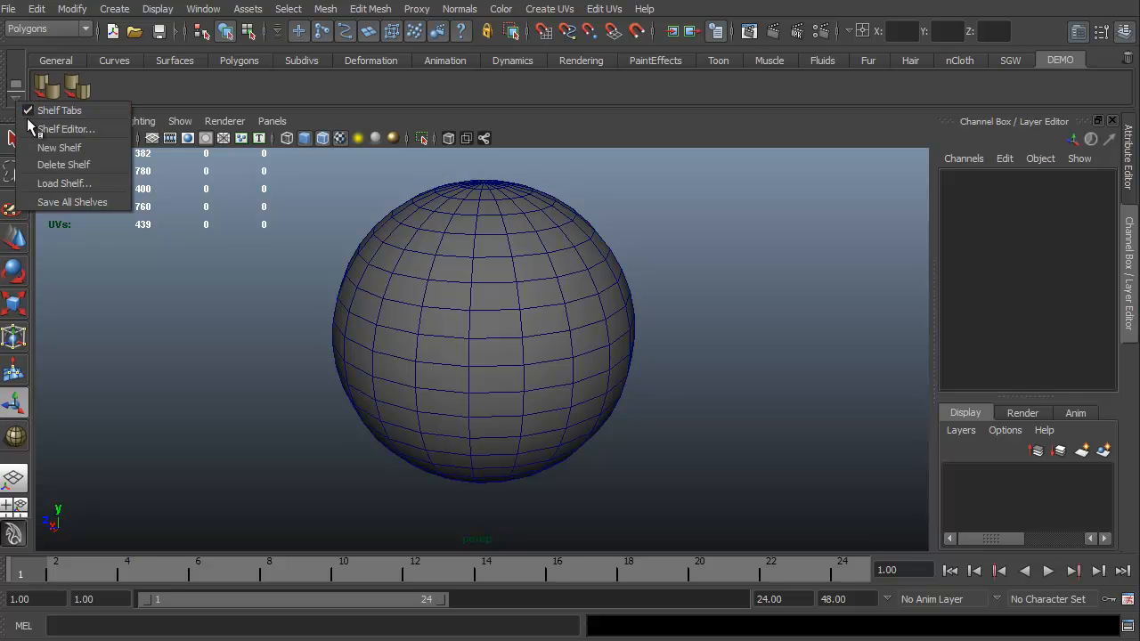
pyautogui.click(42, 130)
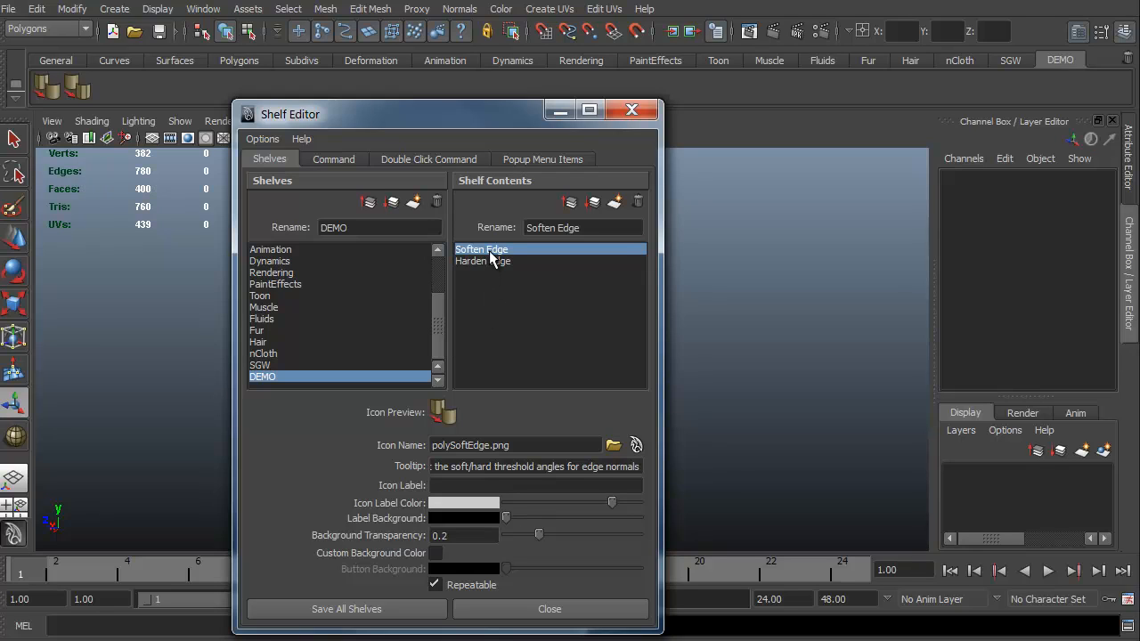
pyautogui.click(489, 252)
pyautogui.click(489, 260)
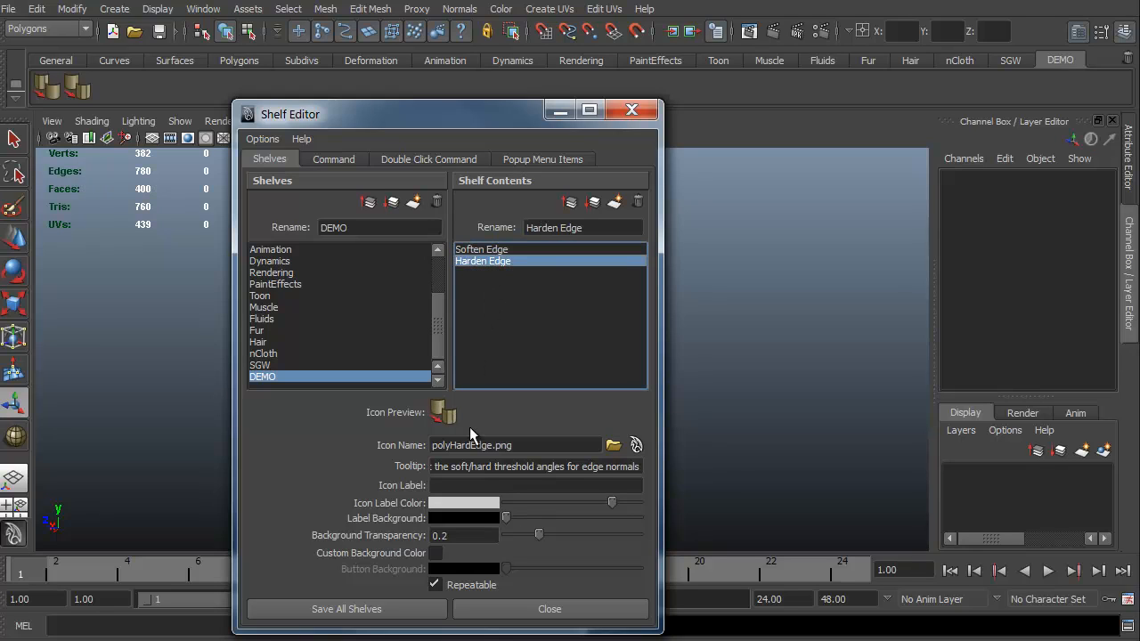
pyautogui.click(517, 451)
pyautogui.moveTo(516, 451); pyautogui.dragTo(423, 449)
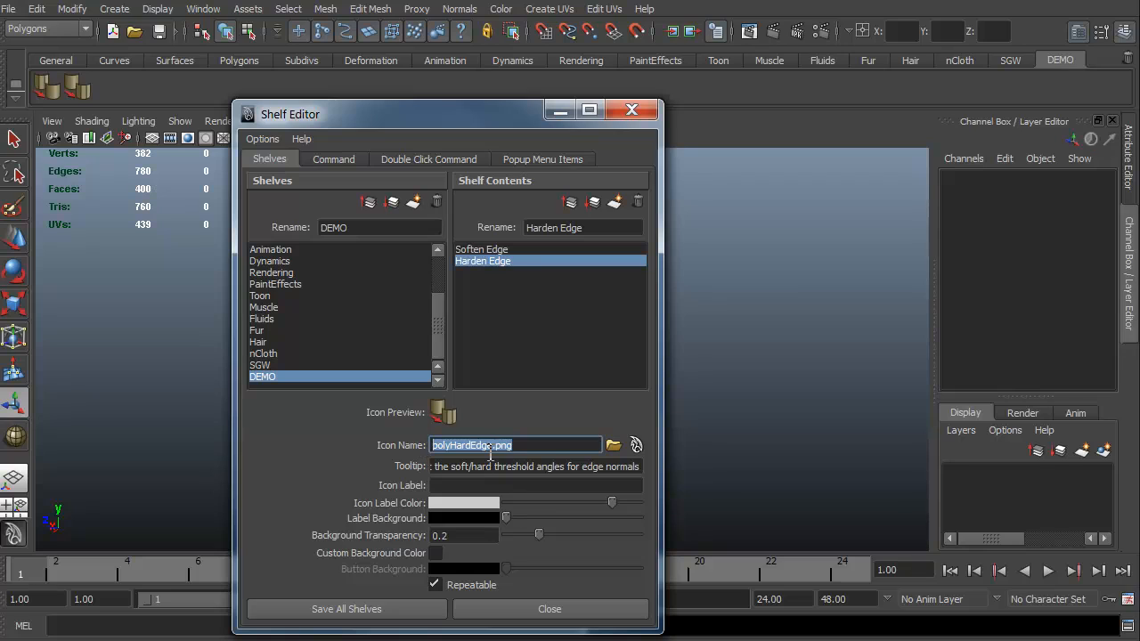
pyautogui.click(544, 450)
pyautogui.moveTo(534, 450); pyautogui.dragTo(430, 449)
pyautogui.click(536, 448)
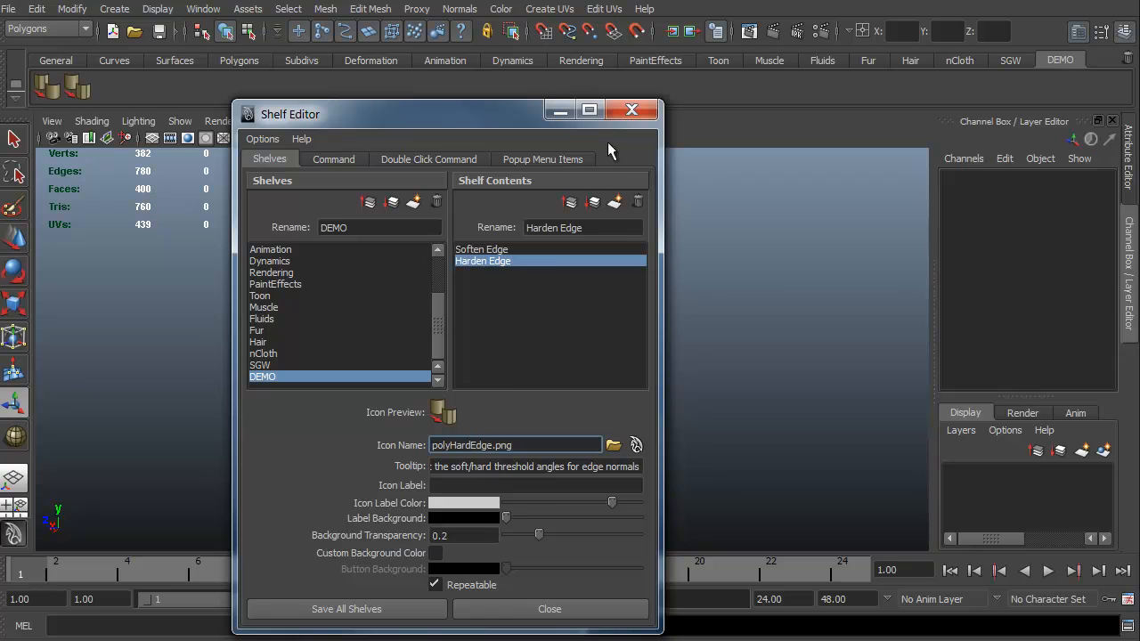
pyautogui.click(630, 113)
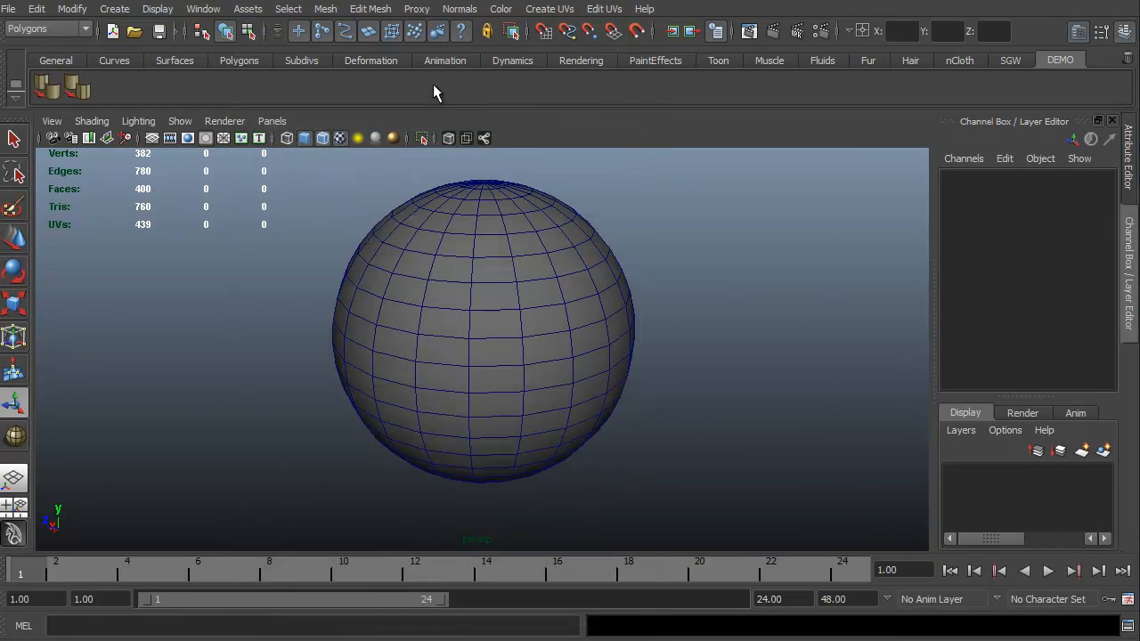
# Step: Turn off Wireframe on Shaded in the perspective view, leaving the sphere selected
pyautogui.click(448, 286)
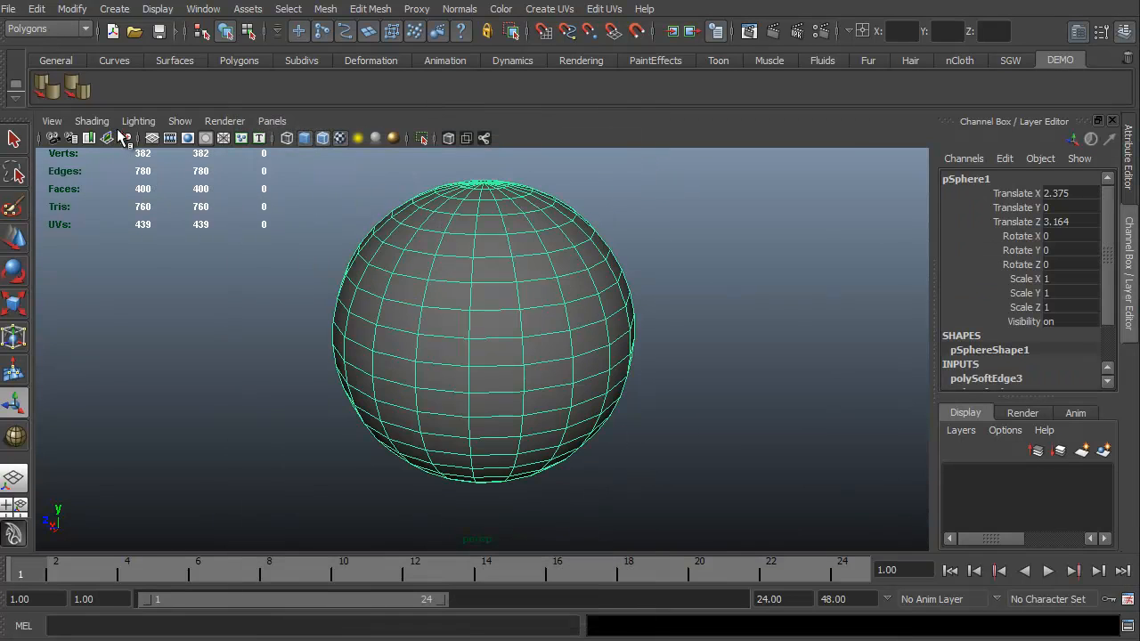
pyautogui.click(92, 122)
pyautogui.click(100, 287)
pyautogui.click(235, 365)
pyautogui.click(417, 397)
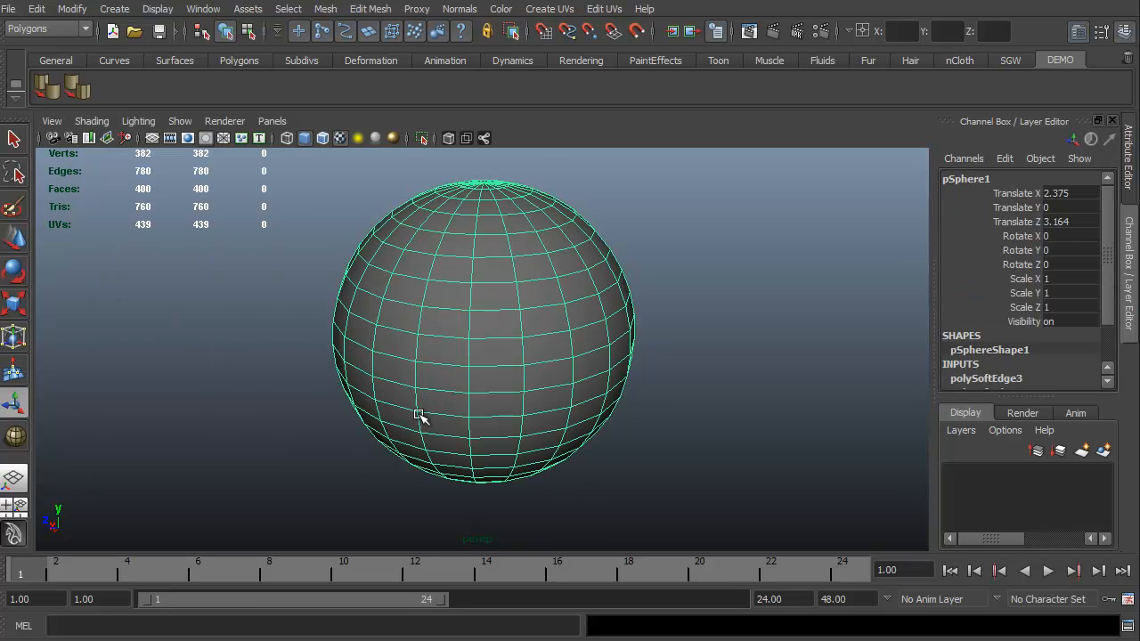
# Step: Apply Harden Edge and Soften Edge in turn to the whole sphere from the DEMO shelf, leaving it deselected
pyautogui.click(83, 93)
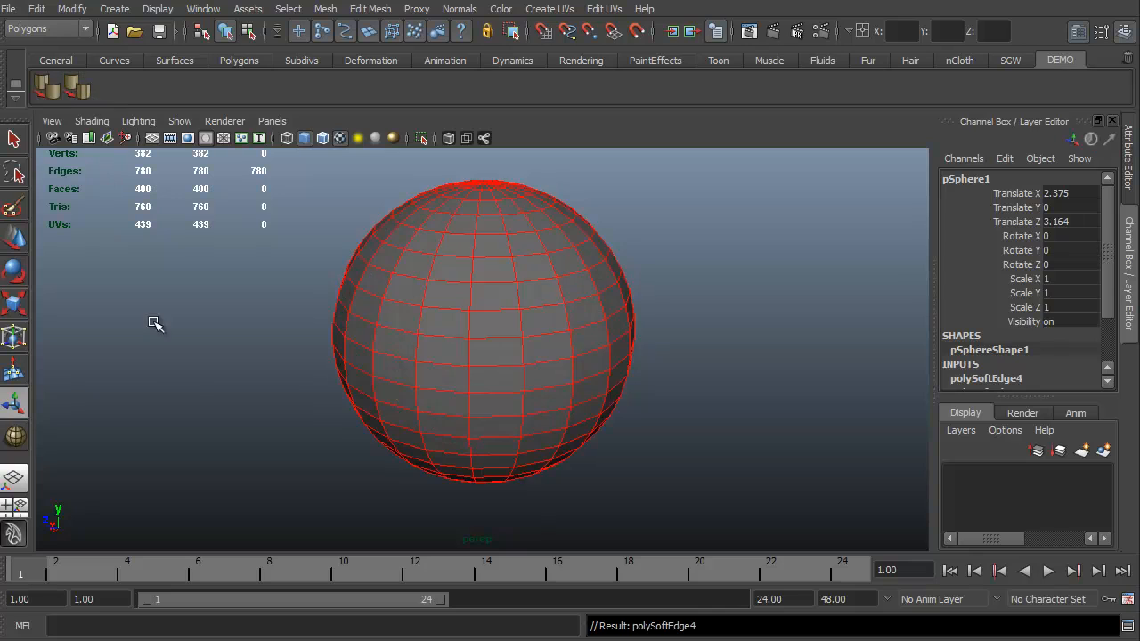
pyautogui.click(187, 379)
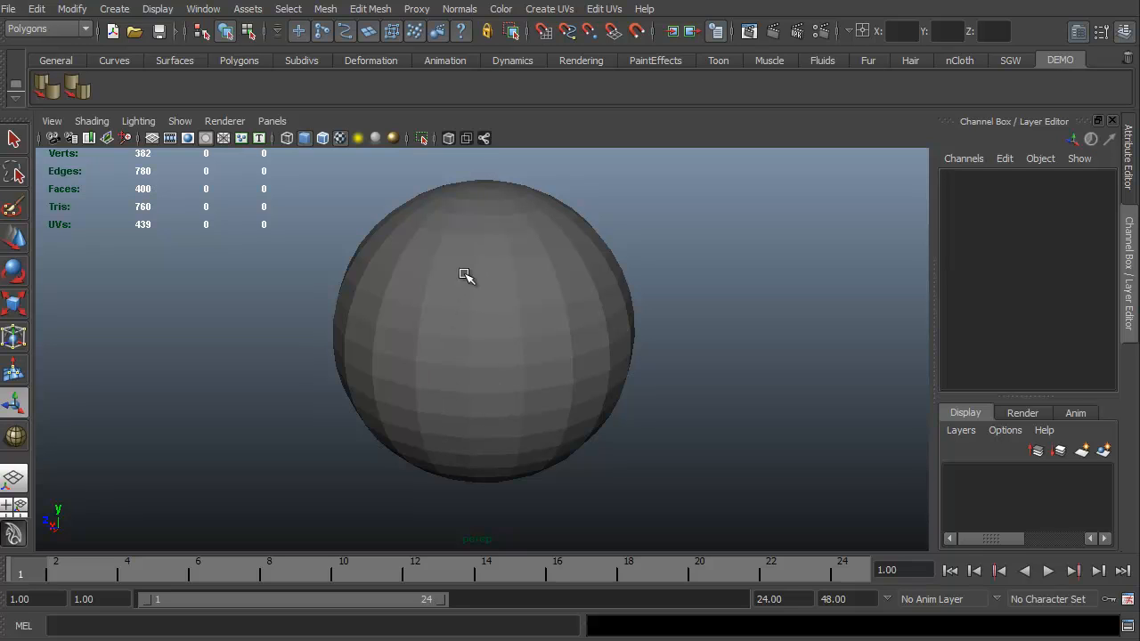
pyautogui.click(439, 412)
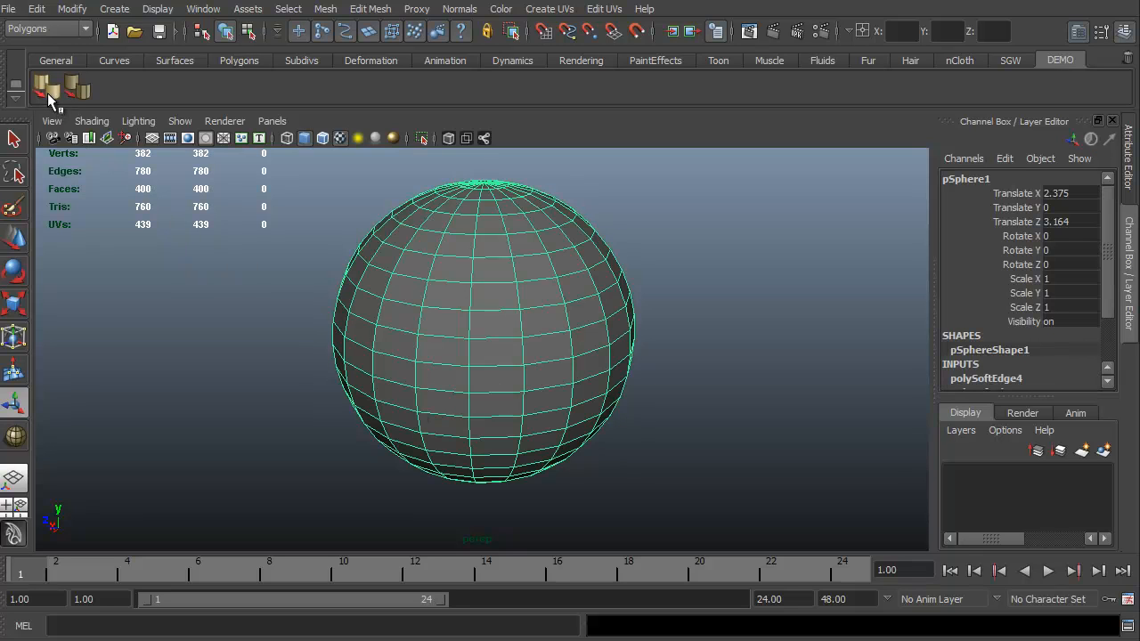
pyautogui.click(44, 89)
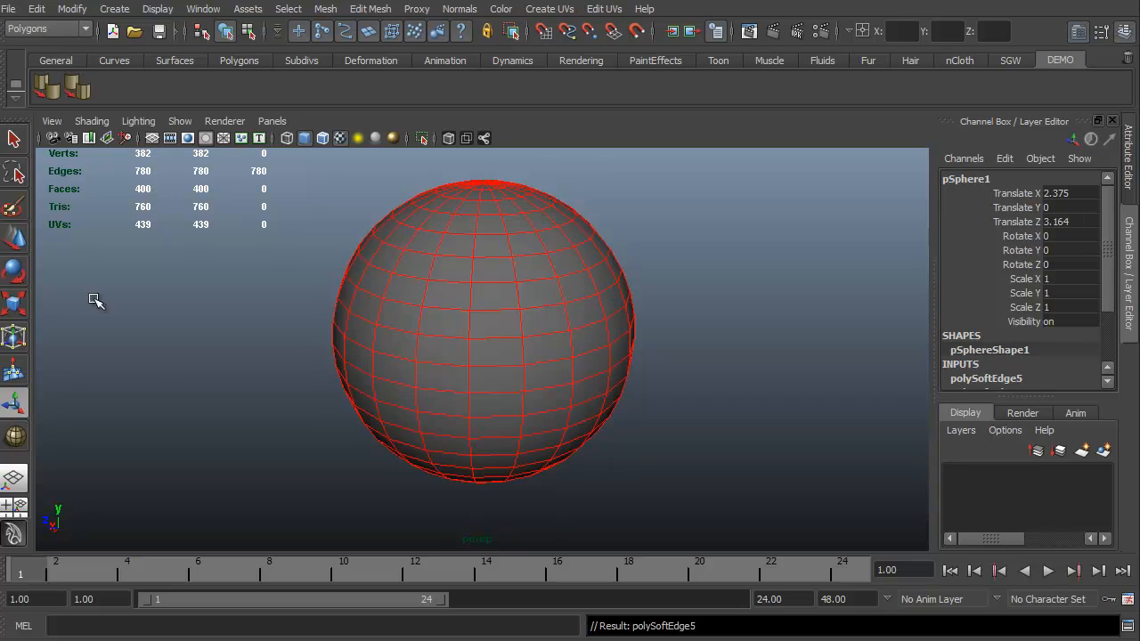
pyautogui.click(236, 418)
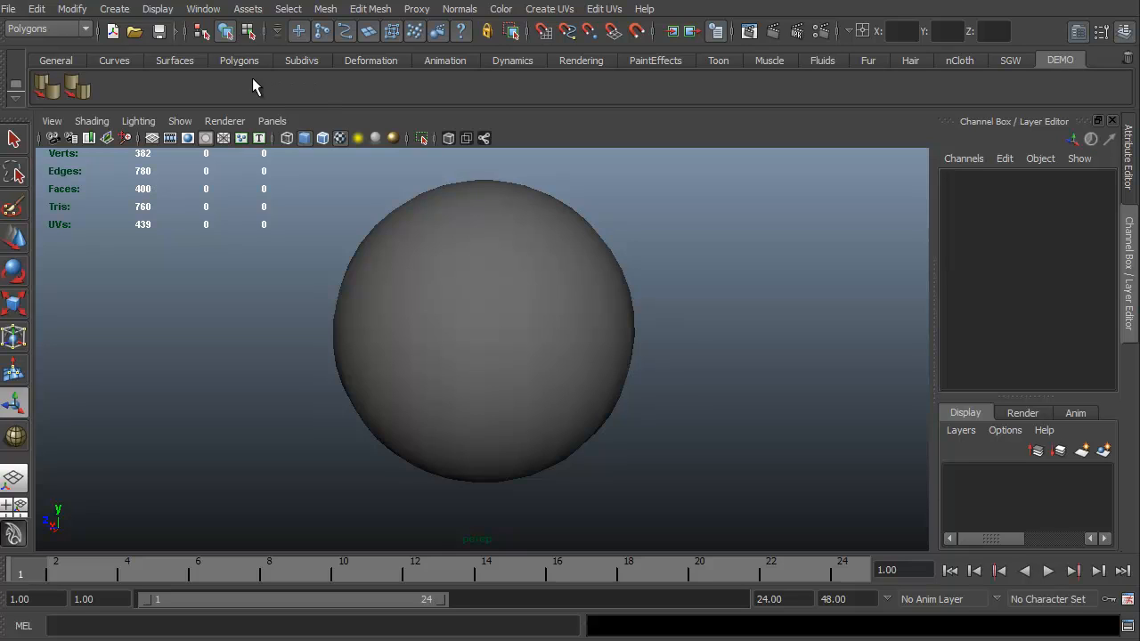
# Step: Add the UV Texture Editor command to the DEMO shelf and open that editor from the shelf with the sphere selected
pyautogui.click(204, 10)
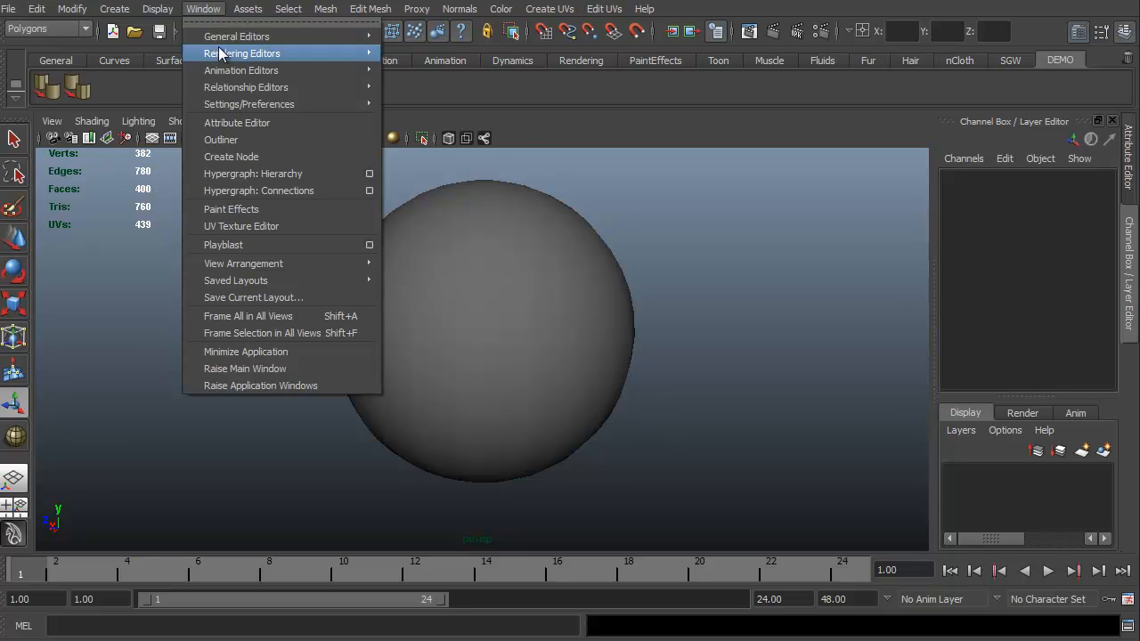
pyautogui.keyDown('ctrl'); pyautogui.keyDown('shift'); pyautogui.click(233, 230); pyautogui.keyUp('shift'); pyautogui.keyUp('ctrl')
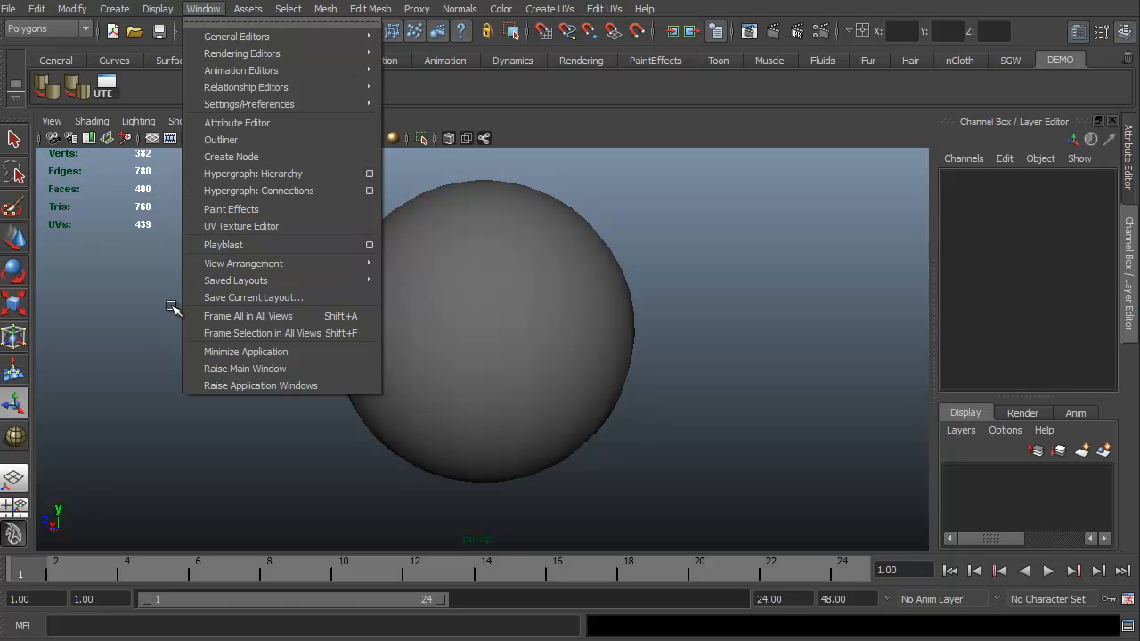
pyautogui.click(114, 310)
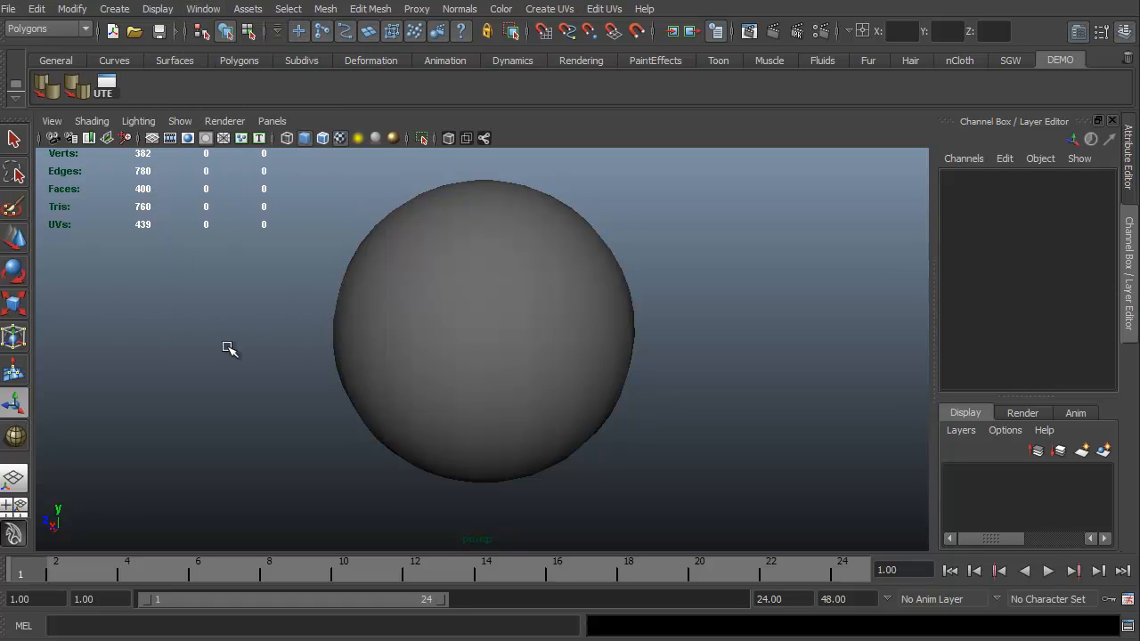
pyautogui.click(435, 322)
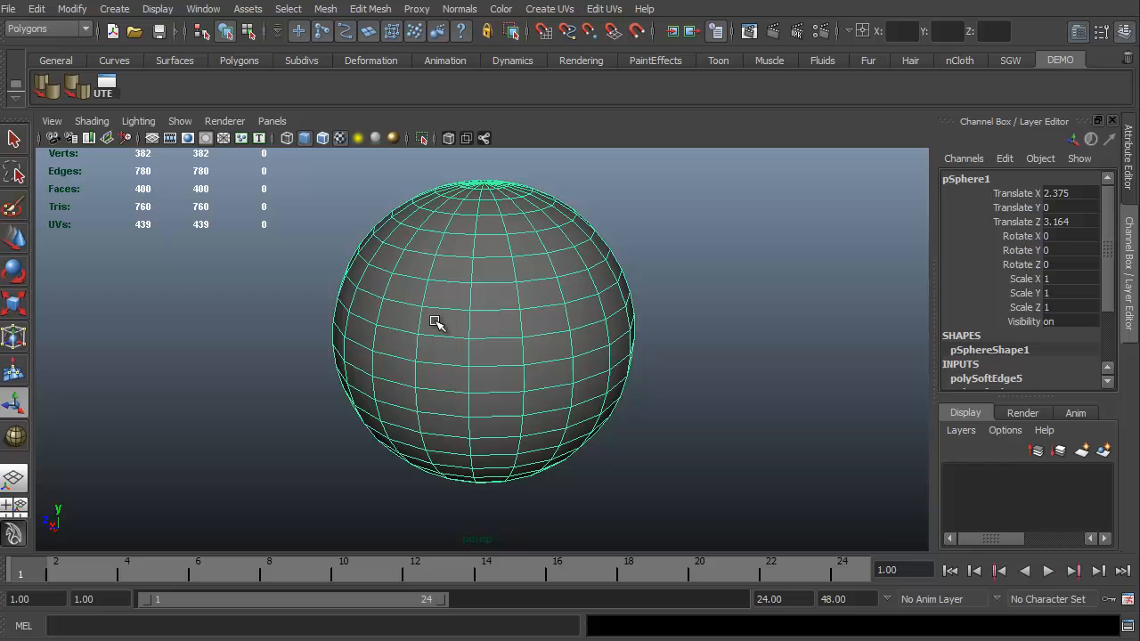
pyautogui.click(102, 88)
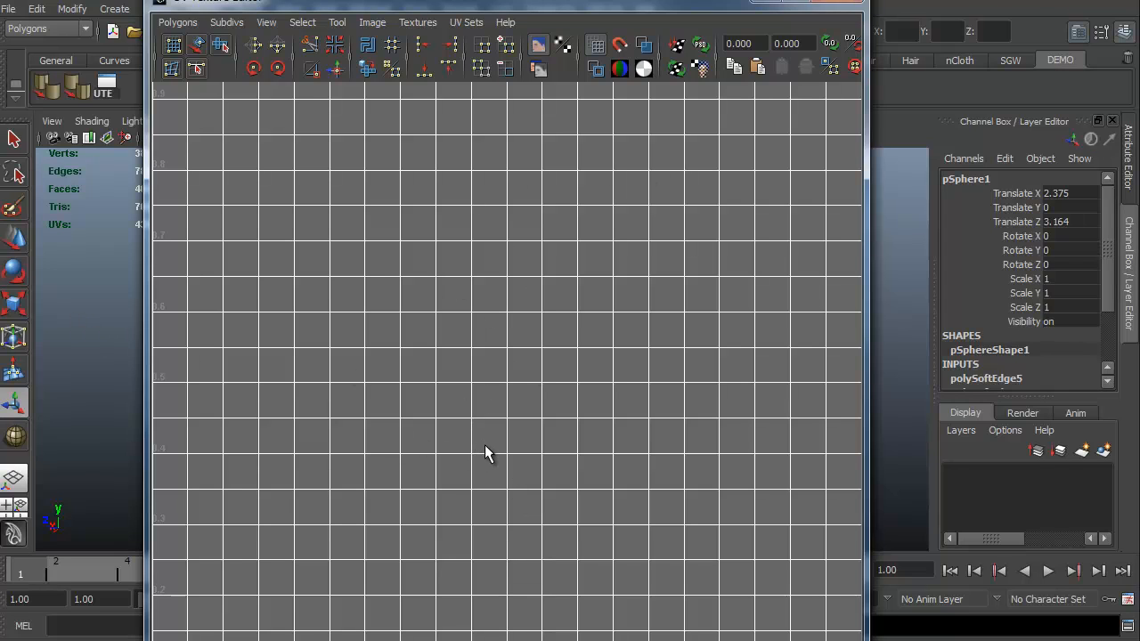
# Step: Examine the sphere's complete UV layout in the UV Texture Editor, close the editor and deselect the sphere
pyautogui.keyDown('alt'); pyautogui.moveTo(485, 444); pyautogui.dragTo(385, 284, button='right'); pyautogui.keyUp('alt')
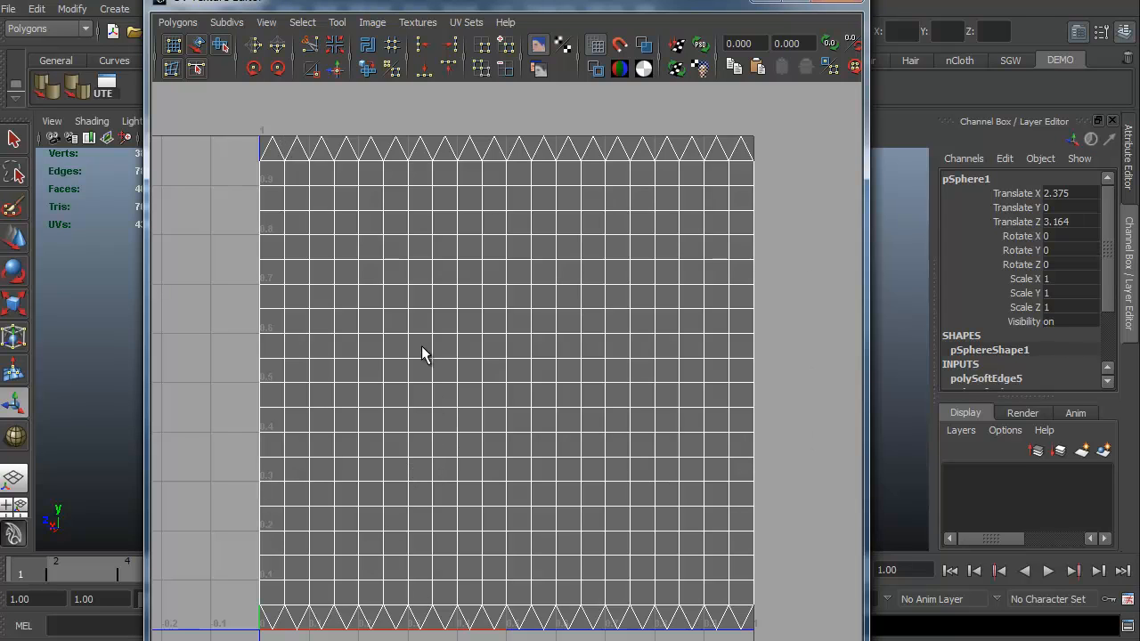
pyautogui.keyDown('alt'); pyautogui.moveTo(454, 370); pyautogui.dragTo(463, 331, button='middle'); pyautogui.keyUp('alt')
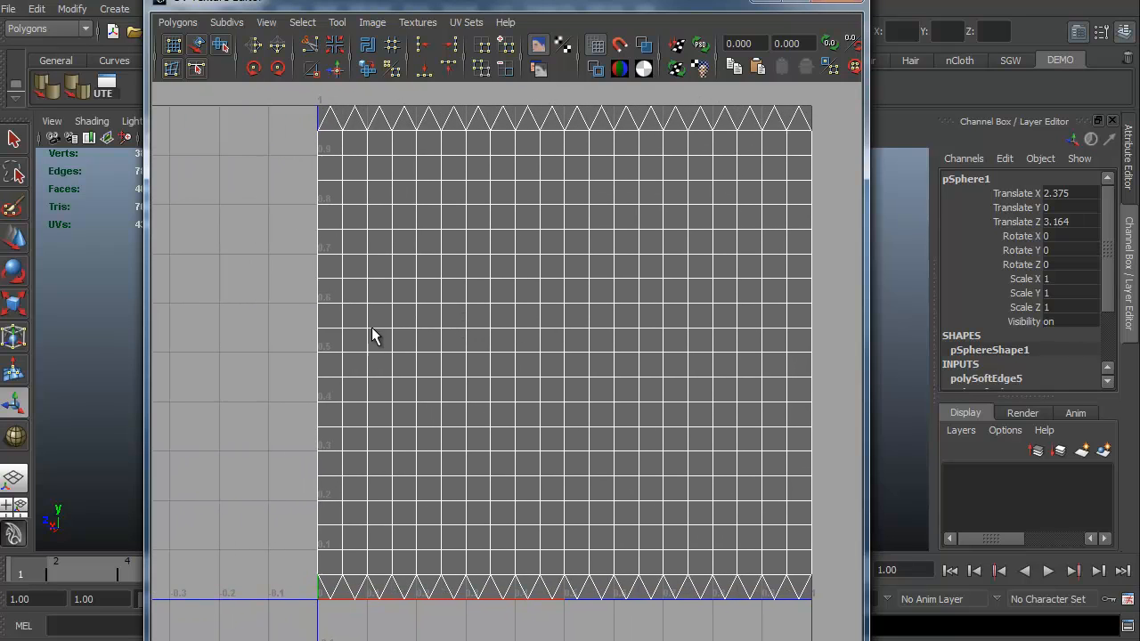
pyautogui.keyDown('alt'); pyautogui.moveTo(374, 333); pyautogui.dragTo(342, 332, button='middle'); pyautogui.keyUp('alt')
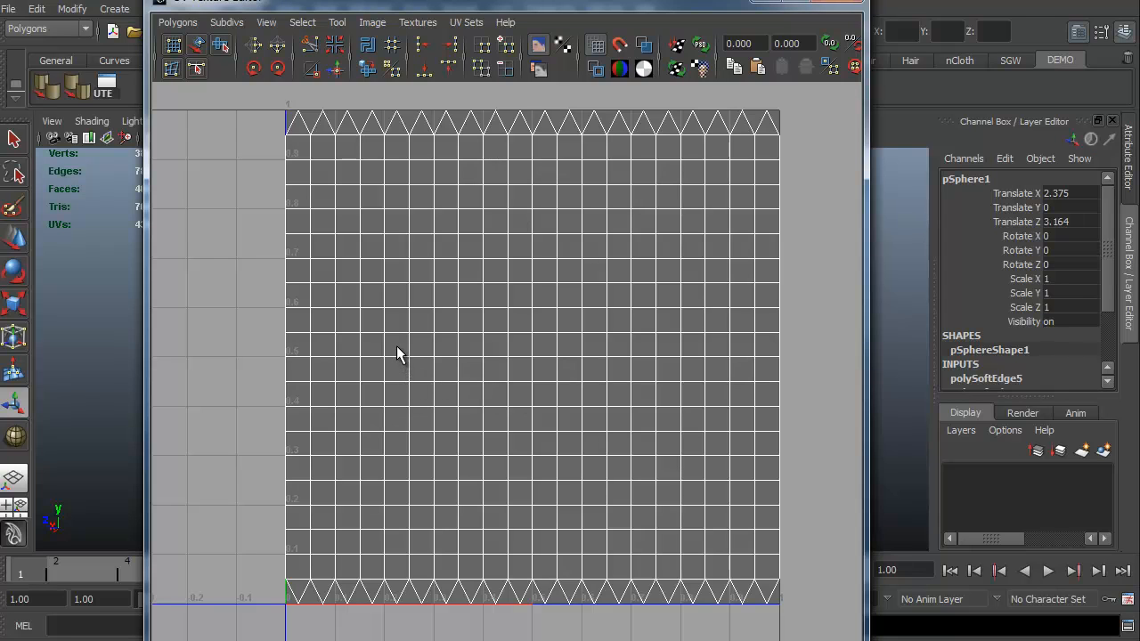
pyautogui.keyDown('alt'); pyautogui.moveTo(398, 338); pyautogui.dragTo(369, 333, button='middle'); pyautogui.keyUp('alt')
pyautogui.moveTo(374, 333)
pyautogui.keyDown('alt'); pyautogui.mouseDown(button='right')
pyautogui.moveTo(407, 294)
pyautogui.moveTo(379, 341)
pyautogui.mouseUp(button='right'); pyautogui.keyUp('alt')
pyautogui.keyDown('alt'); pyautogui.moveTo(380, 341); pyautogui.dragTo(363, 340, button='middle'); pyautogui.keyUp('alt')
pyautogui.keyDown('alt'); pyautogui.moveTo(469, 336); pyautogui.dragTo(422, 356, button='right'); pyautogui.keyUp('alt')
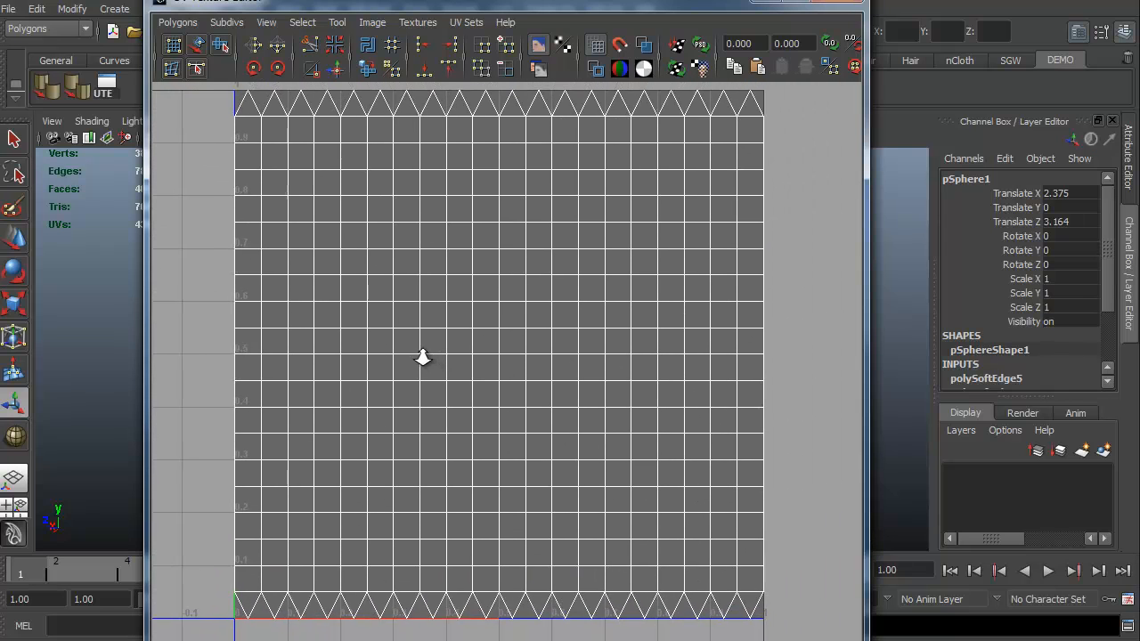
pyautogui.click(841, 4)
pyautogui.click(303, 372)
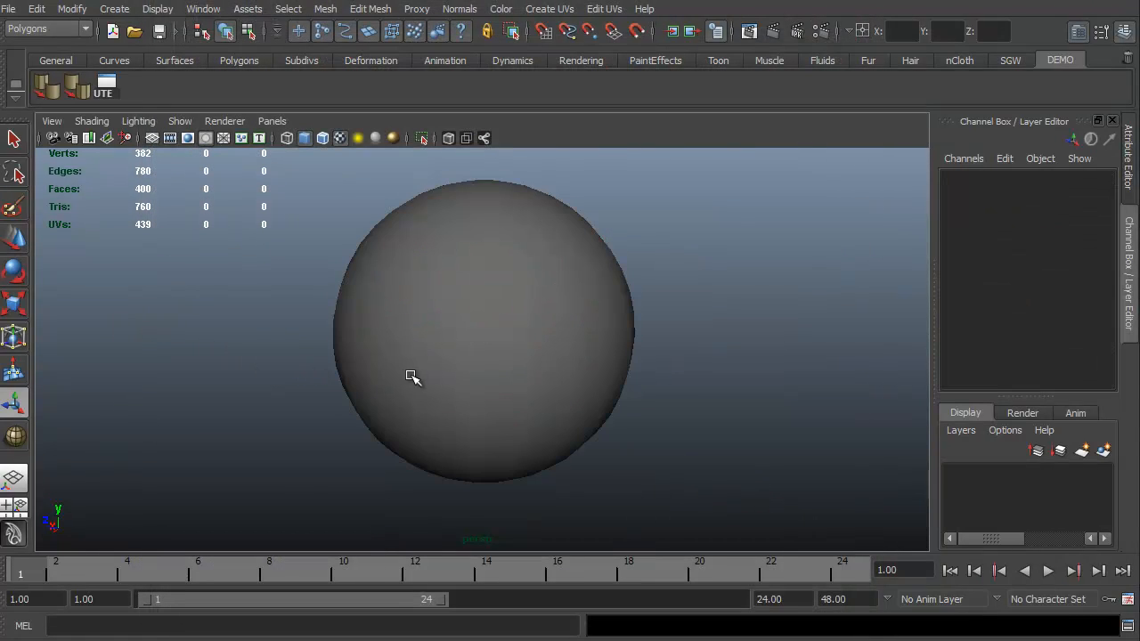
# Step: Add the Outliner, Extrude, Bridge and Duplicate Face commands to the DEMO shelf
pyautogui.click(389, 382)
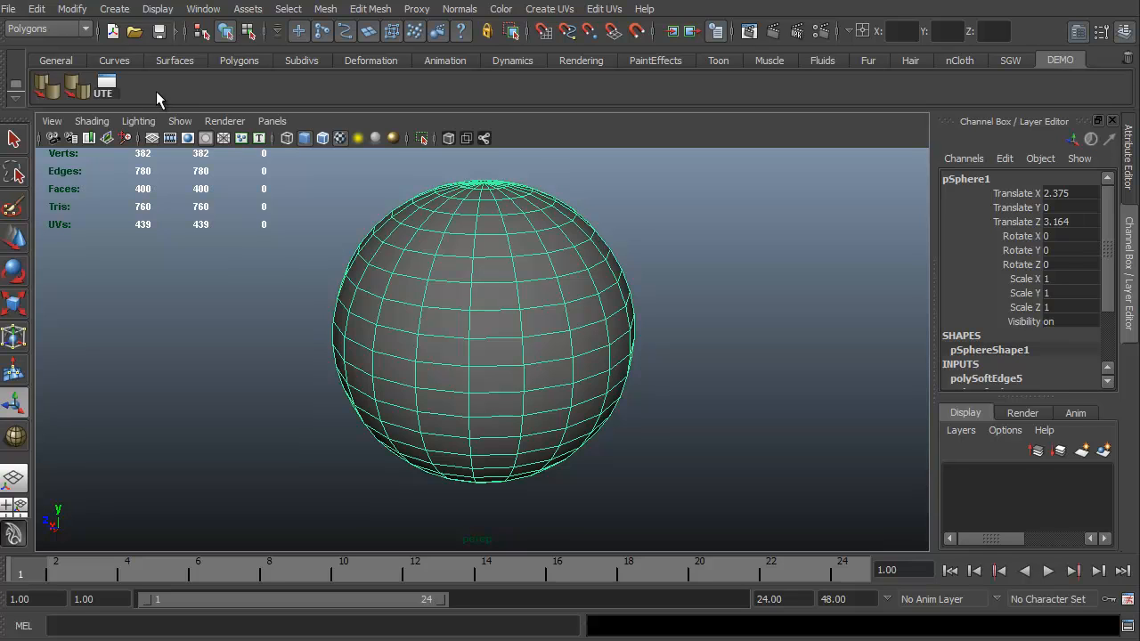
pyautogui.click(202, 10)
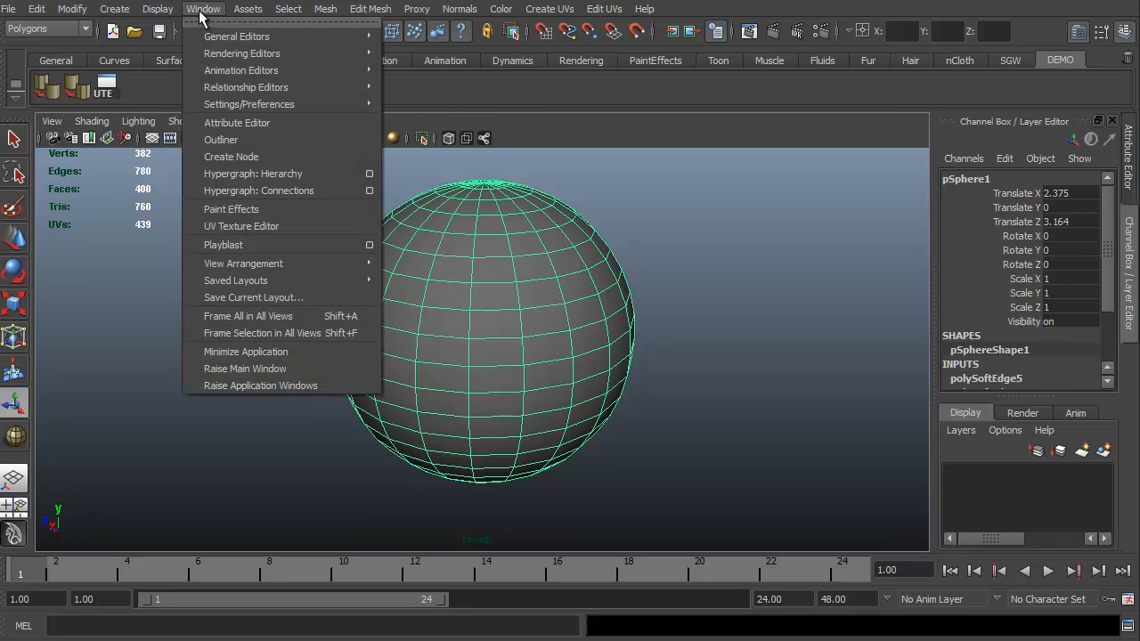
pyautogui.keyDown('ctrl'); pyautogui.keyDown('shift'); pyautogui.click(232, 141); pyautogui.keyUp('shift'); pyautogui.keyUp('ctrl')
pyautogui.click(420, 94)
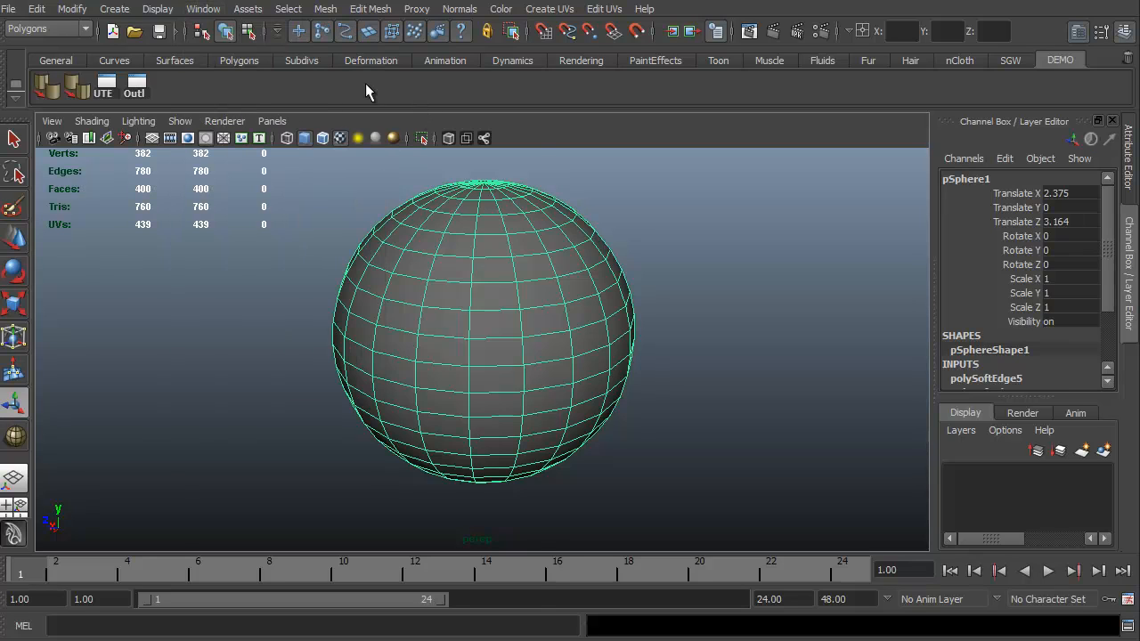
pyautogui.click(363, 9)
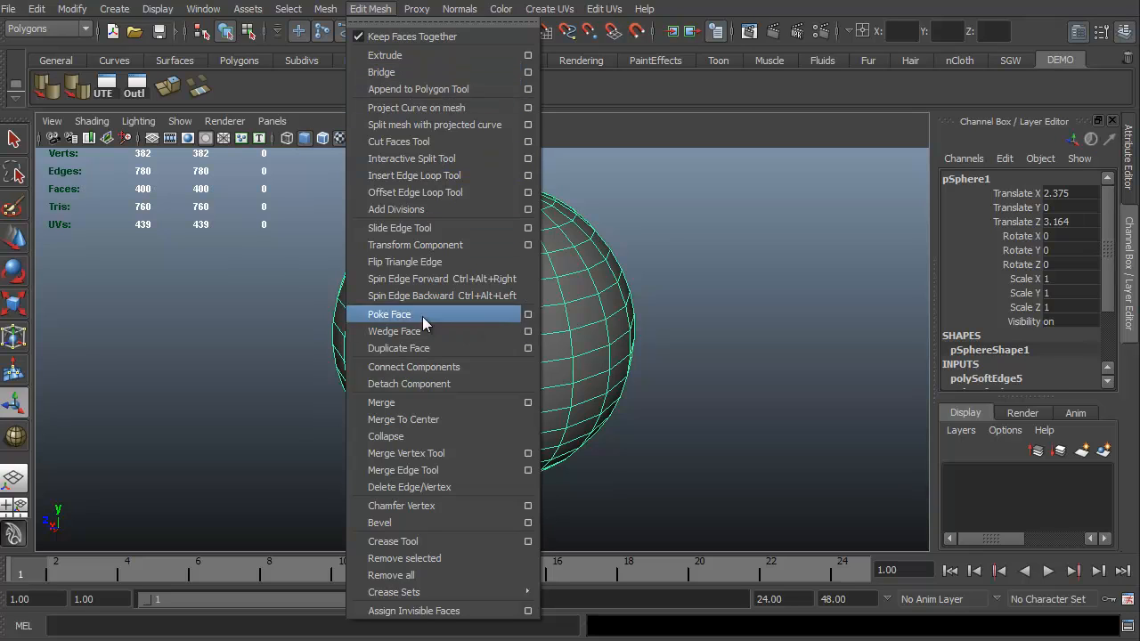
pyautogui.click(234, 253)
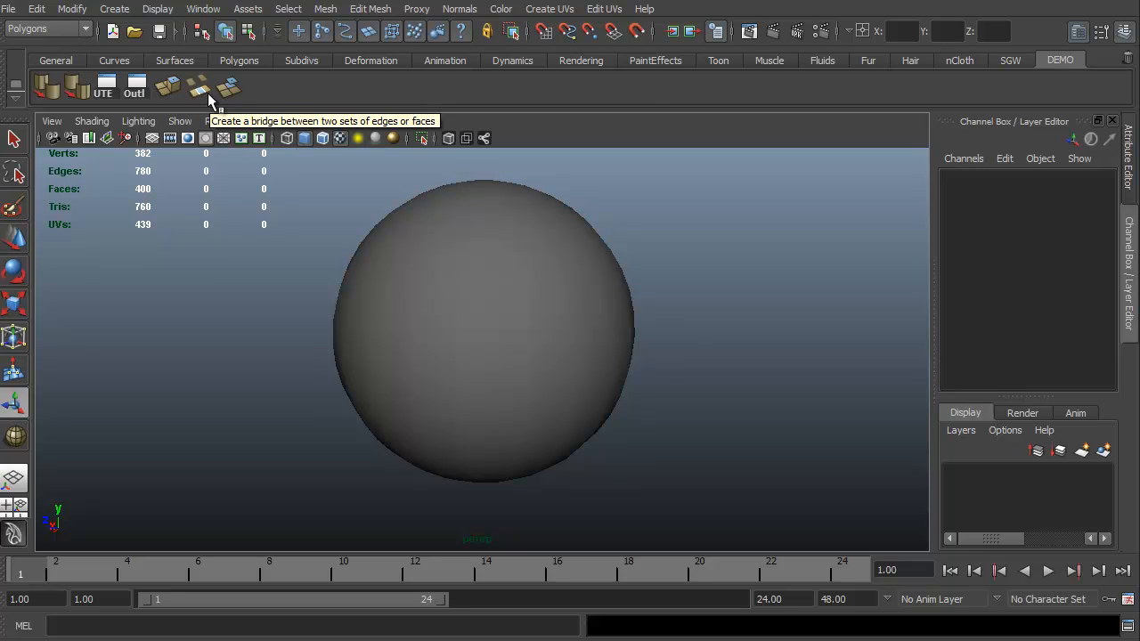
# Step: Select the sphere and turn on Wireframe on Shaded in the perspective view
pyautogui.click(452, 297)
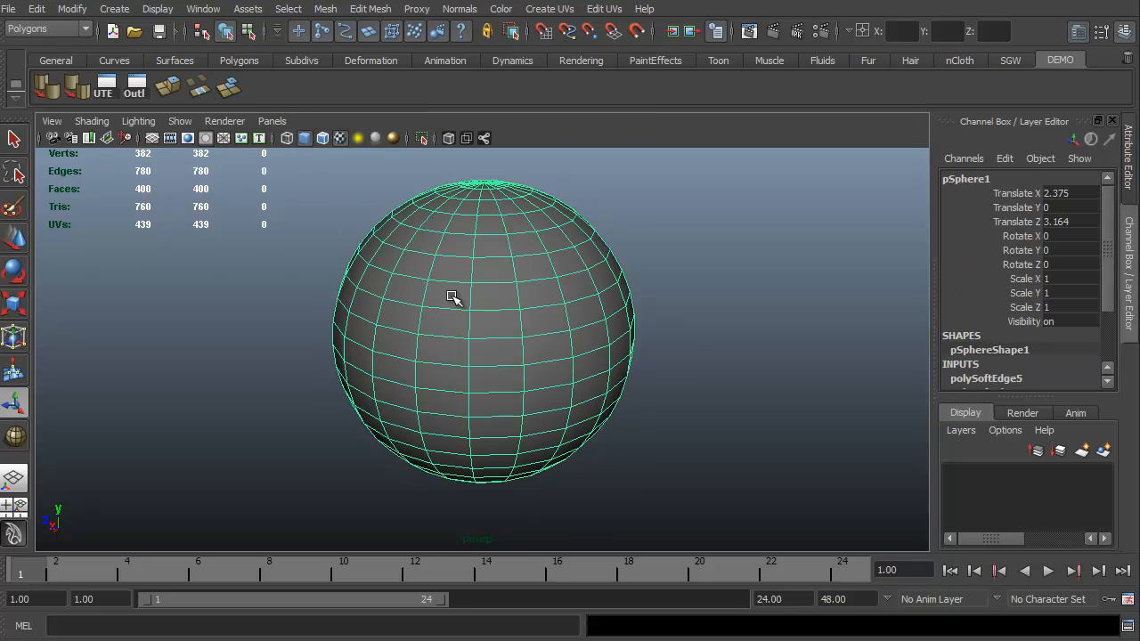
pyautogui.click(90, 121)
pyautogui.click(134, 286)
# Step: Extrude a single face on the sphere's upper part outward into a block using Extrude from the DEMO shelf
pyautogui.press('F11')
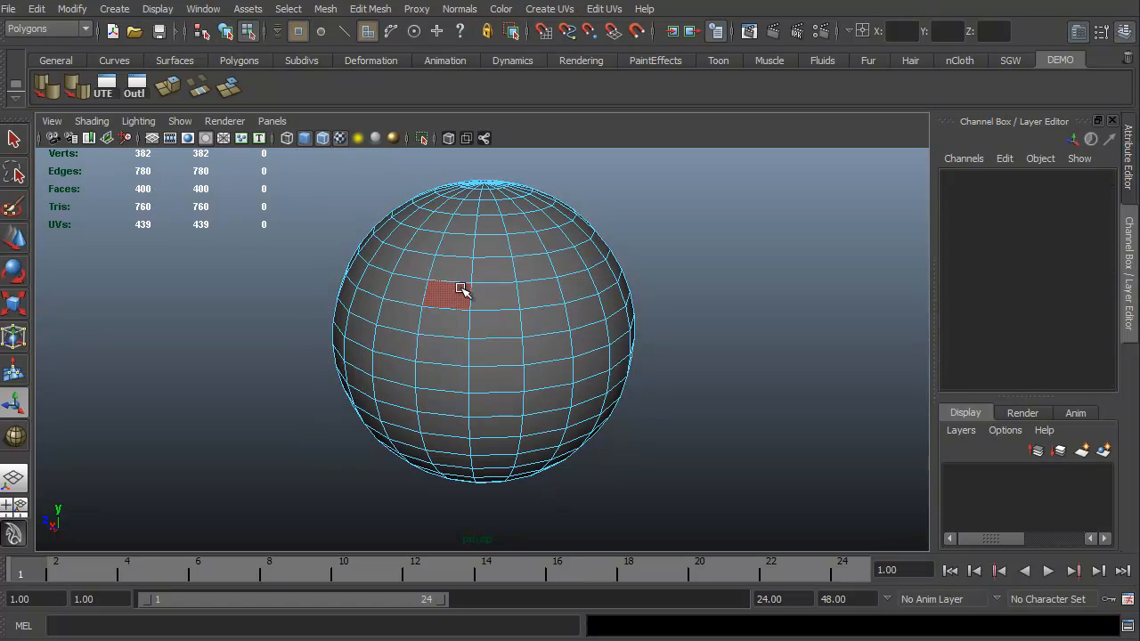
pyautogui.click(533, 267)
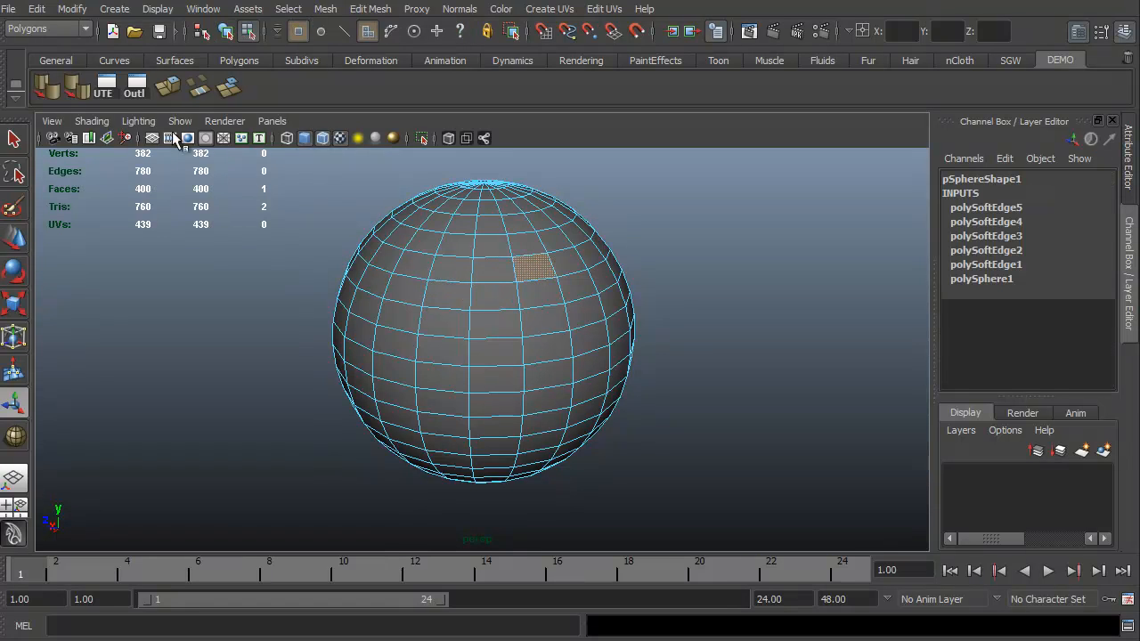
pyautogui.click(169, 91)
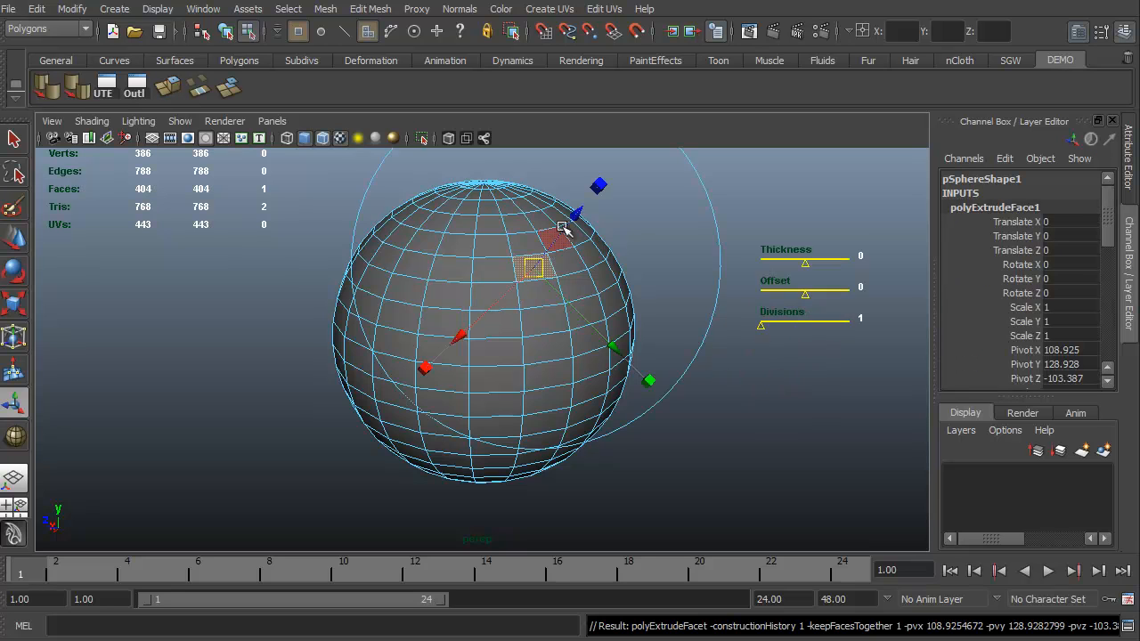
pyautogui.moveTo(577, 215); pyautogui.dragTo(626, 184)
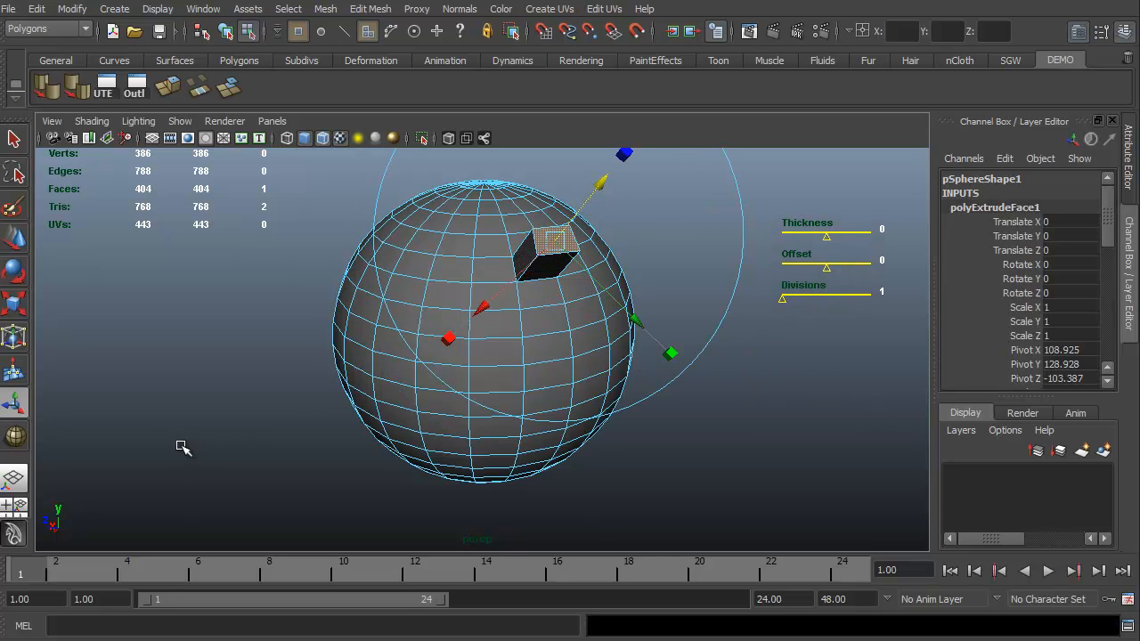
# Step: Extrude a second single face outward on the sphere's upper part, beside the first extruded block
pyautogui.keyDown('alt'); pyautogui.moveTo(184, 448); pyautogui.dragTo(294, 412); pyautogui.keyUp('alt')
pyautogui.click(491, 322)
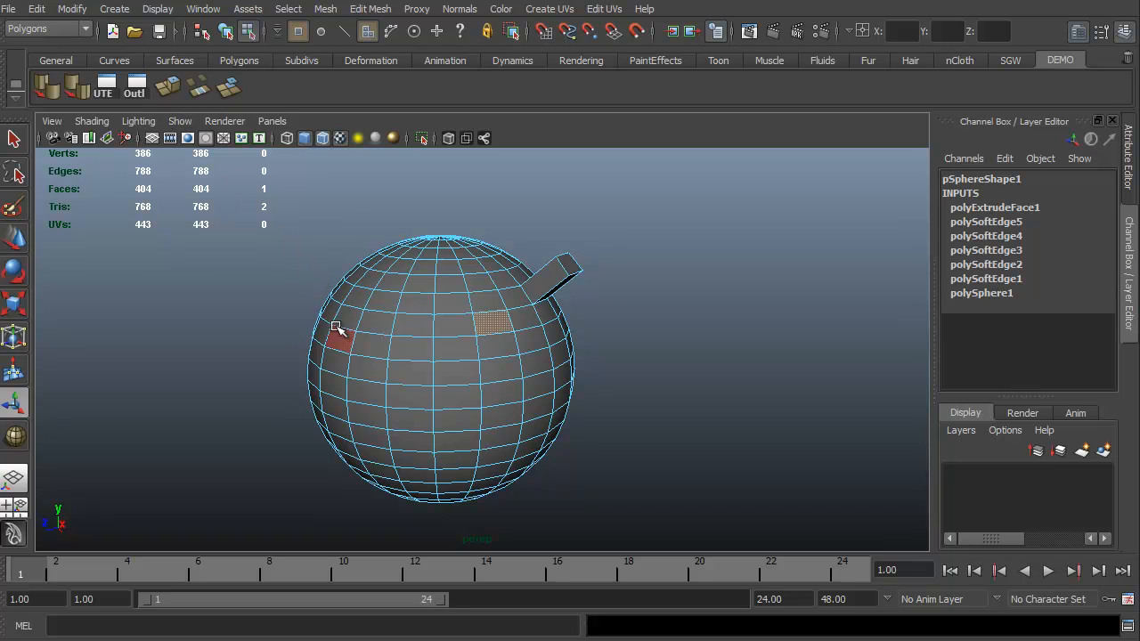
pyautogui.hotkey('ctrl', 'e')
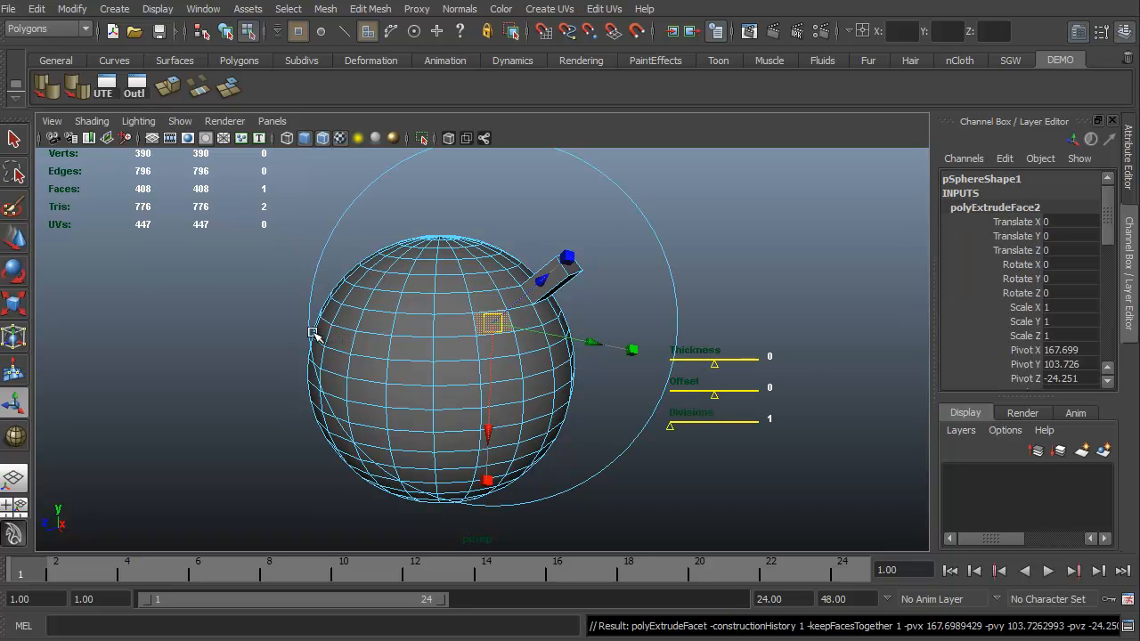
pyautogui.press('q')
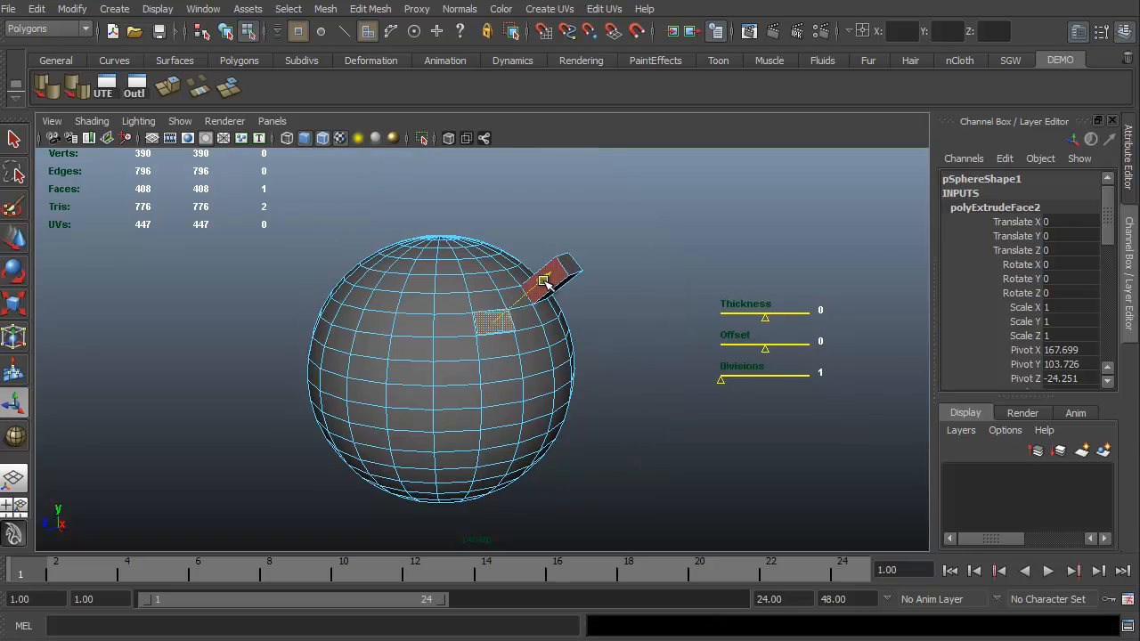
pyautogui.press('t')
# Step: Extrude a third single face outward below the two blocks, then return to object mode and deselect the sphere
pyautogui.keyDown('alt'); pyautogui.moveTo(295, 400); pyautogui.dragTo(167, 390); pyautogui.keyUp('alt')
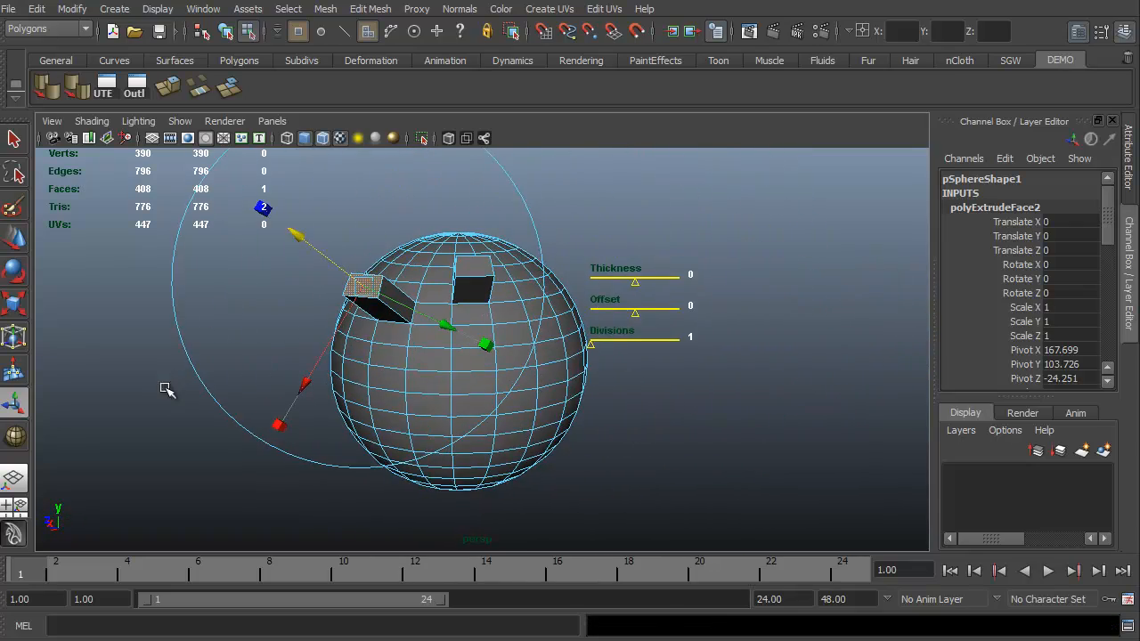
pyautogui.click(436, 360)
pyautogui.hotkey('ctrl', 'e')
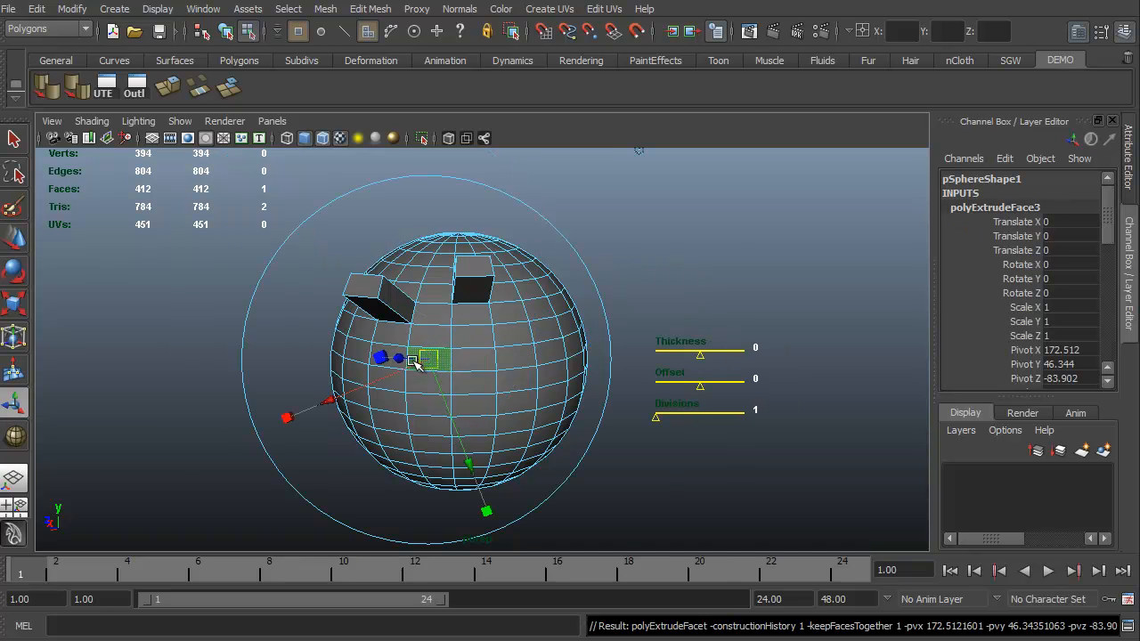
pyautogui.keyDown('alt'); pyautogui.moveTo(325, 365); pyautogui.dragTo(180, 326); pyautogui.keyUp('alt')
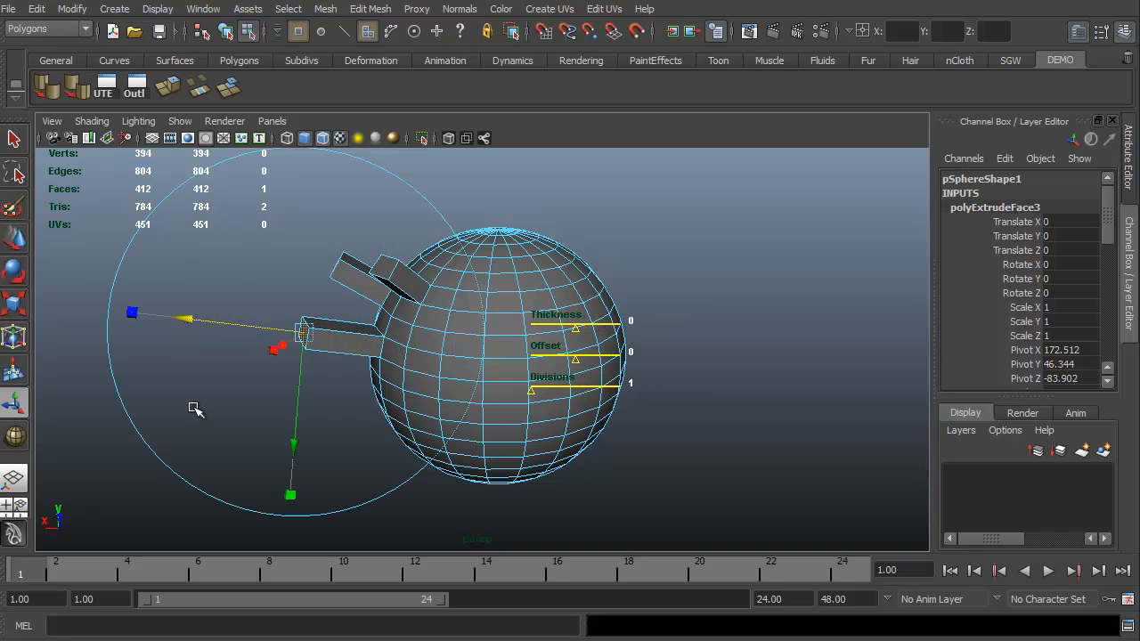
pyautogui.keyDown('alt'); pyautogui.moveTo(193, 407); pyautogui.dragTo(434, 423); pyautogui.keyUp('alt')
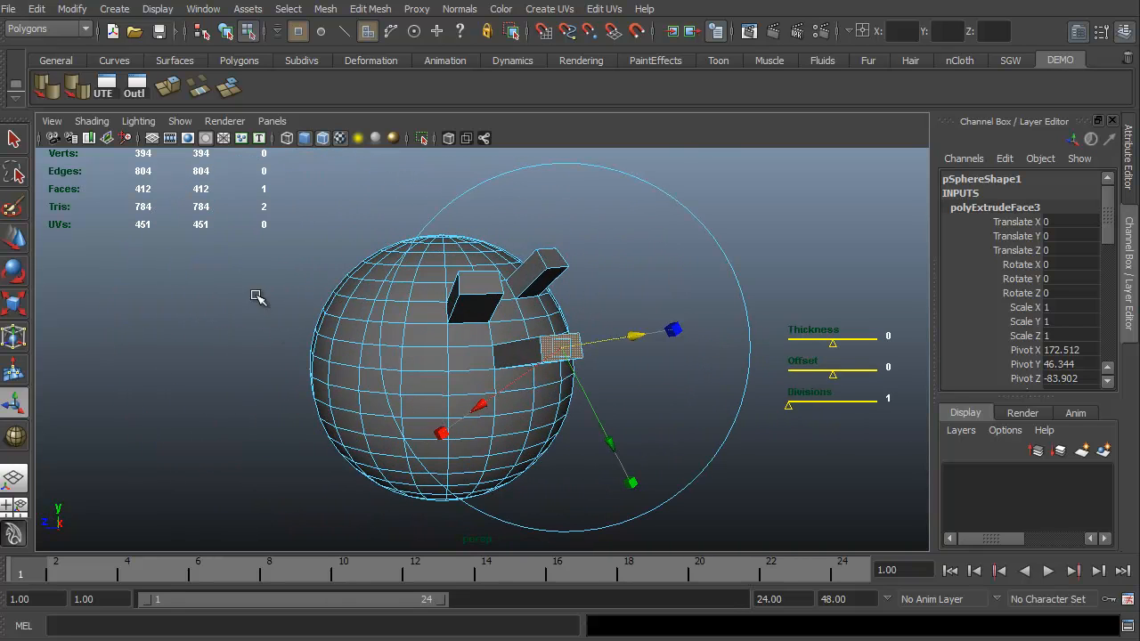
pyautogui.press('F8')
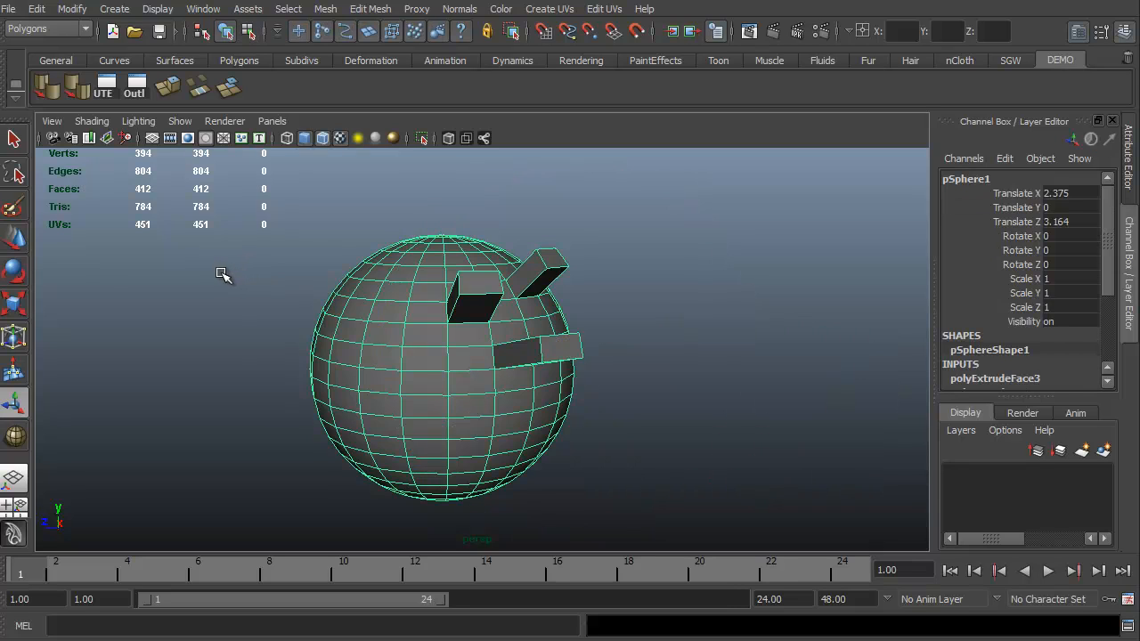
pyautogui.click(219, 275)
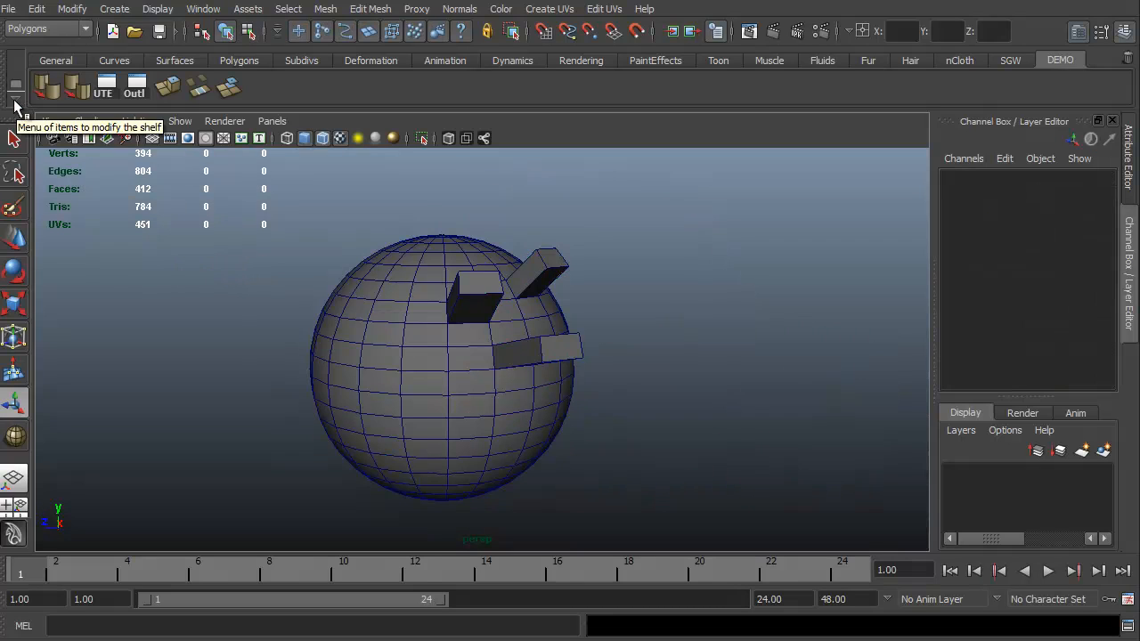
# Step: Open the Shelf Editor and examine the DEMO shelf's contents, from Soften Edge and Harden Edge to Duplicate Face
pyautogui.click(16, 101)
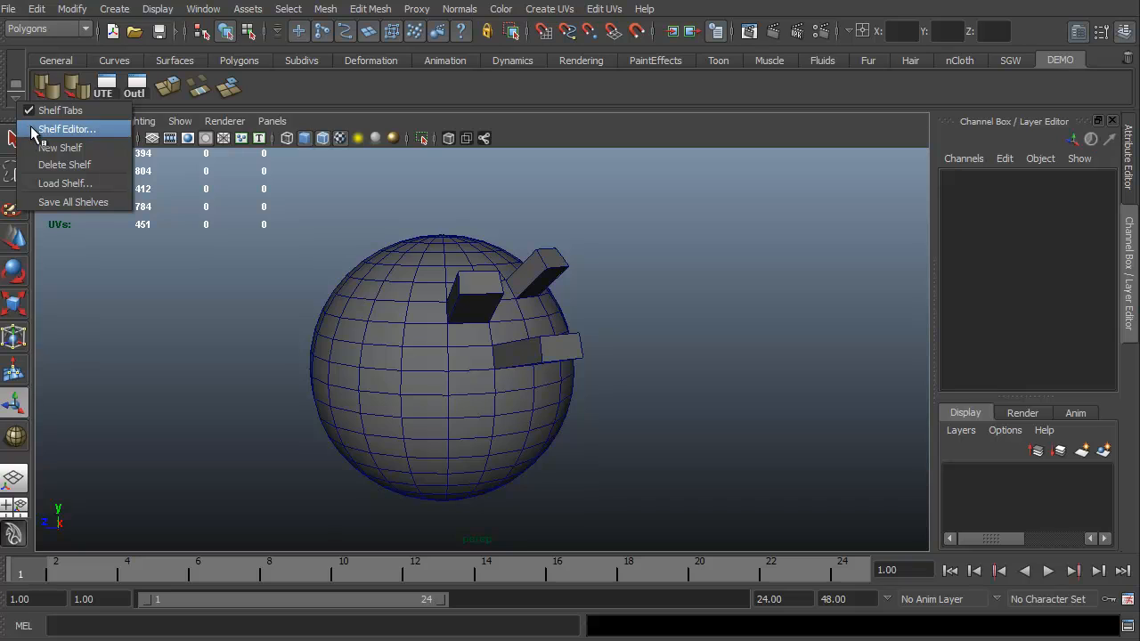
pyautogui.click(36, 130)
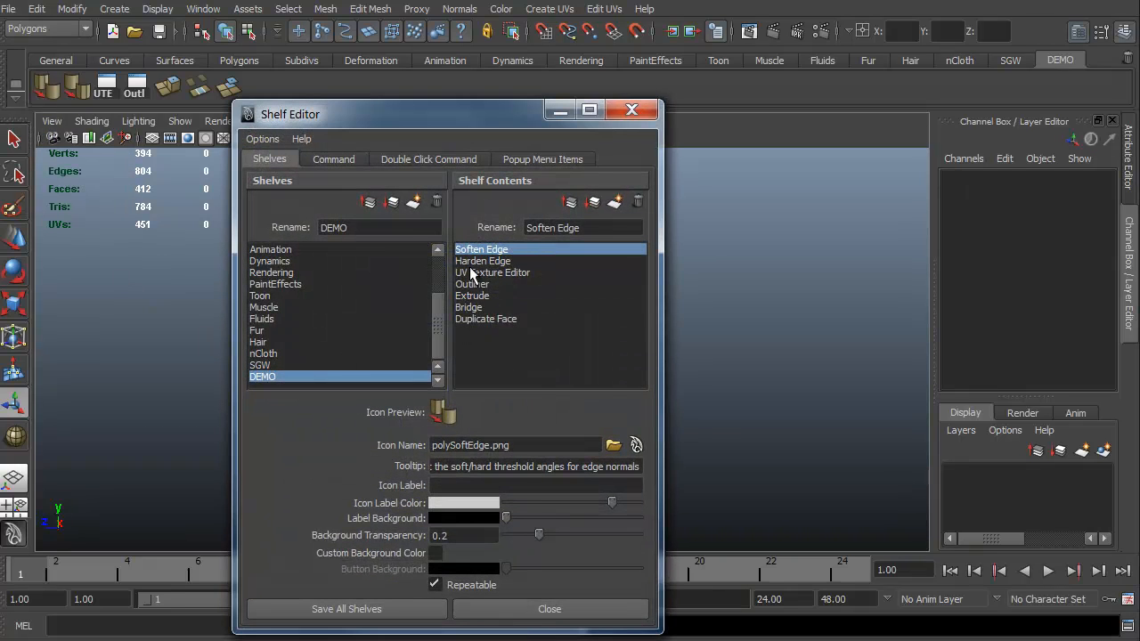
pyautogui.click(486, 262)
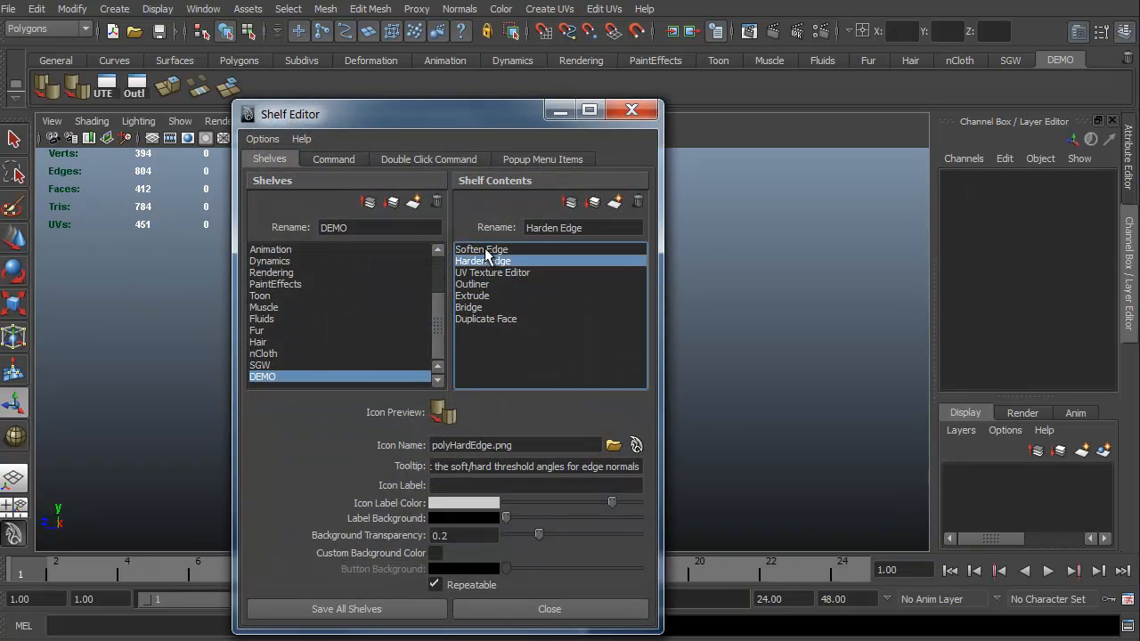
pyautogui.click(485, 248)
pyautogui.click(483, 261)
pyautogui.click(482, 295)
pyautogui.click(485, 307)
pyautogui.click(492, 319)
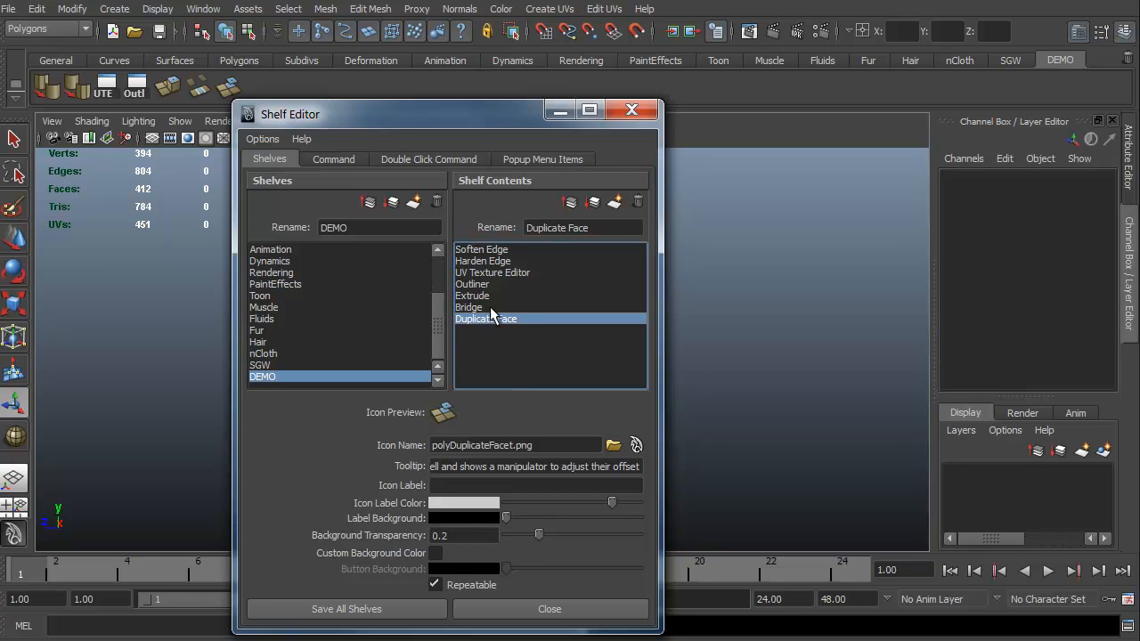
pyautogui.click(488, 273)
# Step: Move the Outliner item below Duplicate Face to the end of the DEMO shelf's contents
pyautogui.click(478, 287)
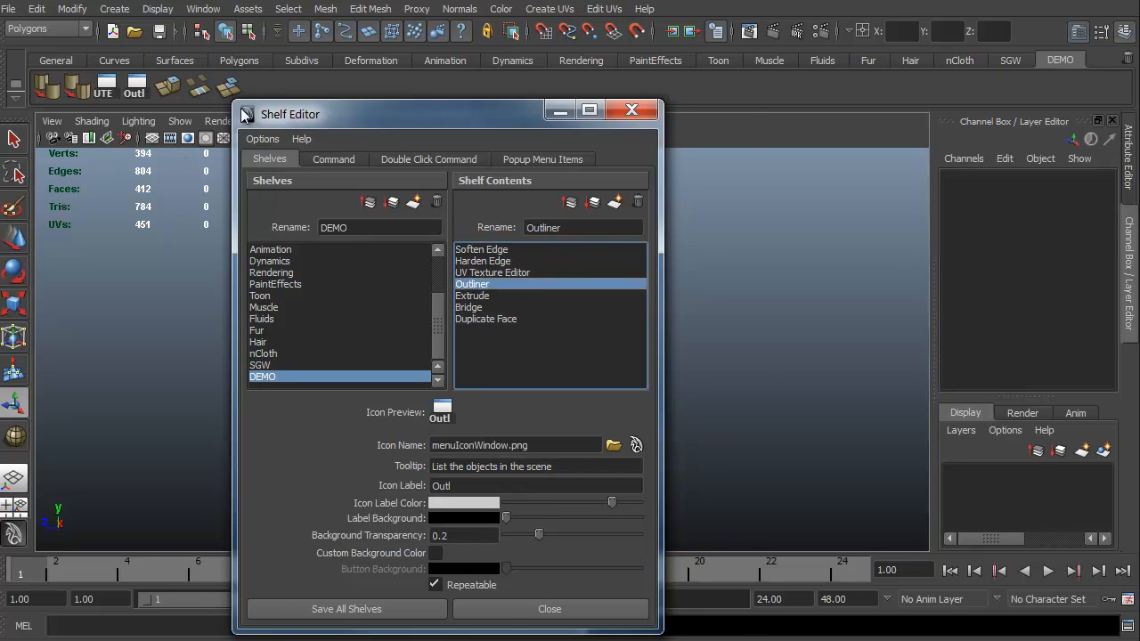
pyautogui.moveTo(304, 114); pyautogui.dragTo(394, 114)
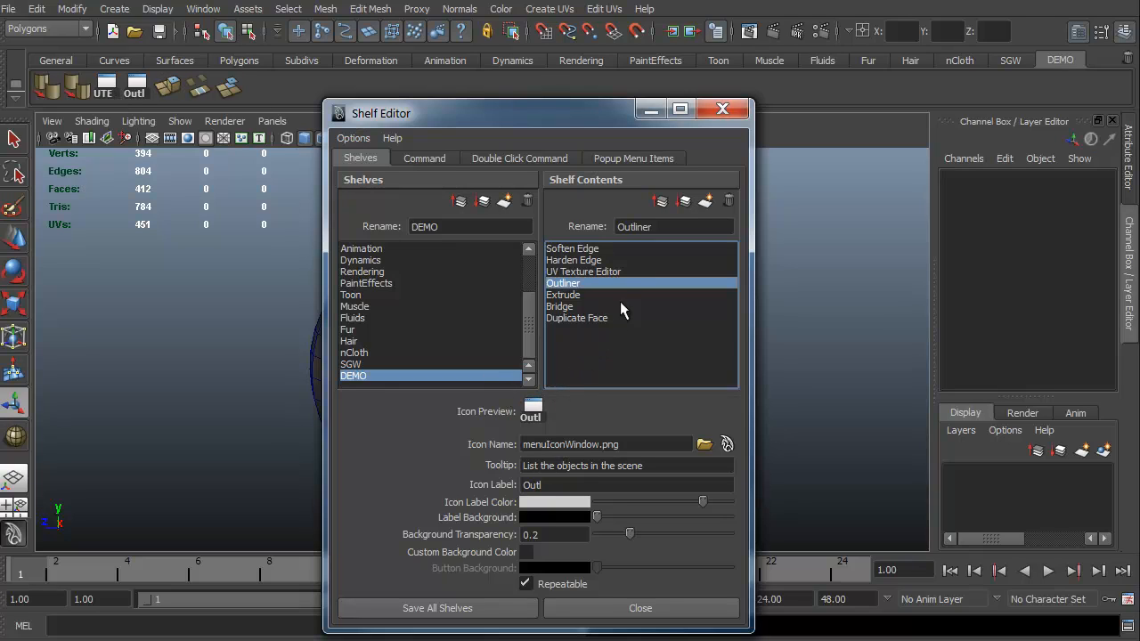
pyautogui.click(683, 202)
pyautogui.click(683, 202)
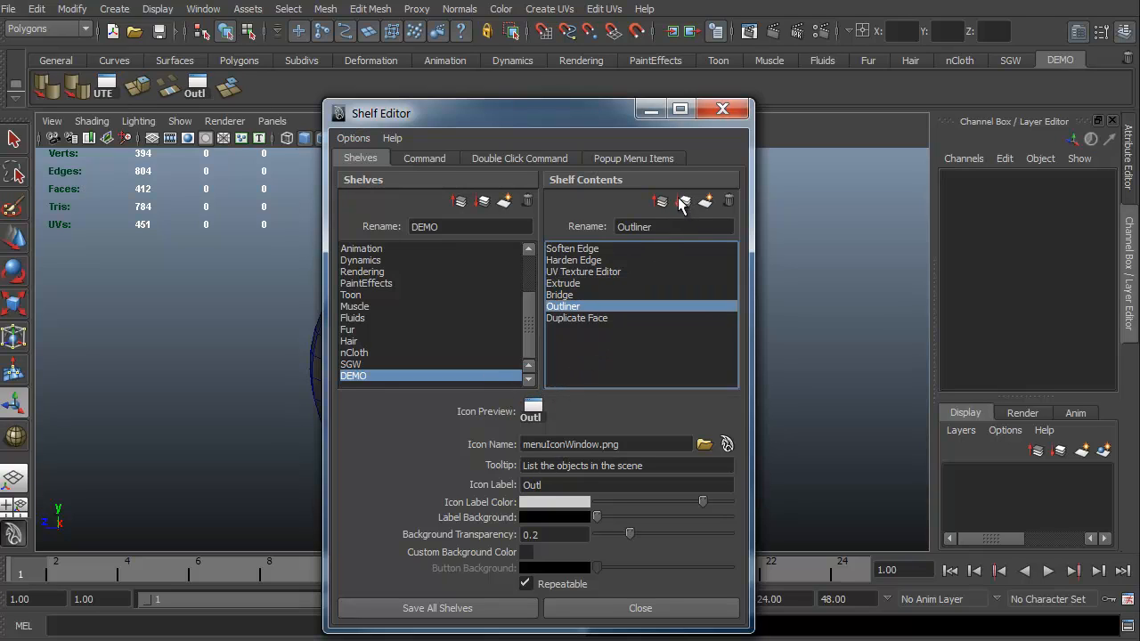
pyautogui.click(683, 202)
# Step: Move the UV Texture Editor item below Outliner in the DEMO shelf's contents and close the Shelf Editor
pyautogui.click(581, 270)
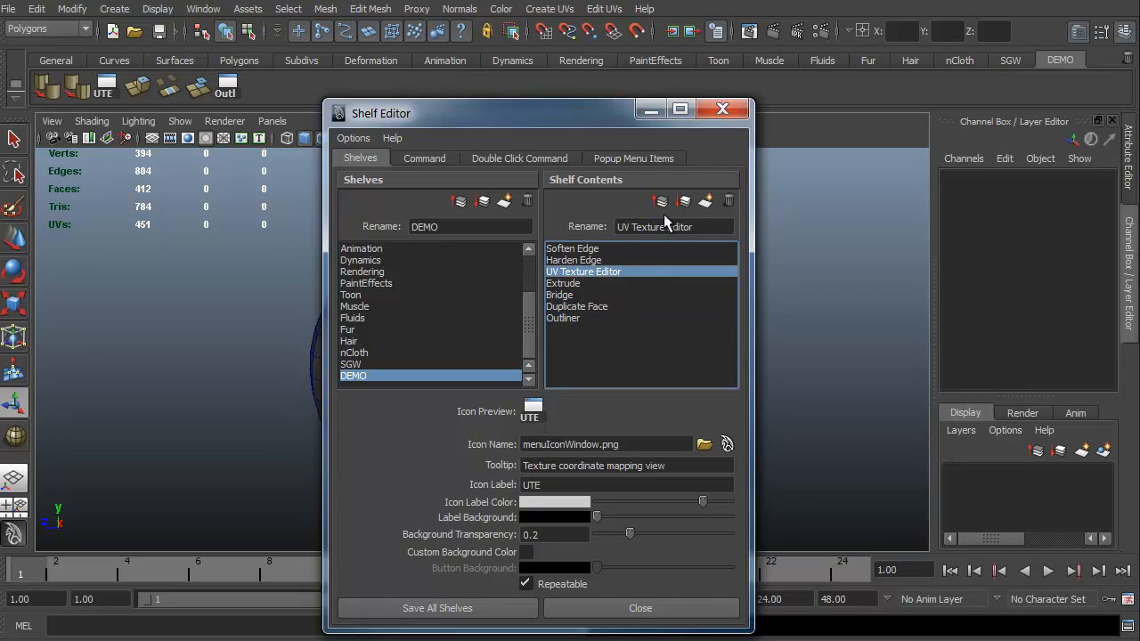
pyautogui.click(683, 202)
pyautogui.click(684, 202)
pyautogui.click(684, 202)
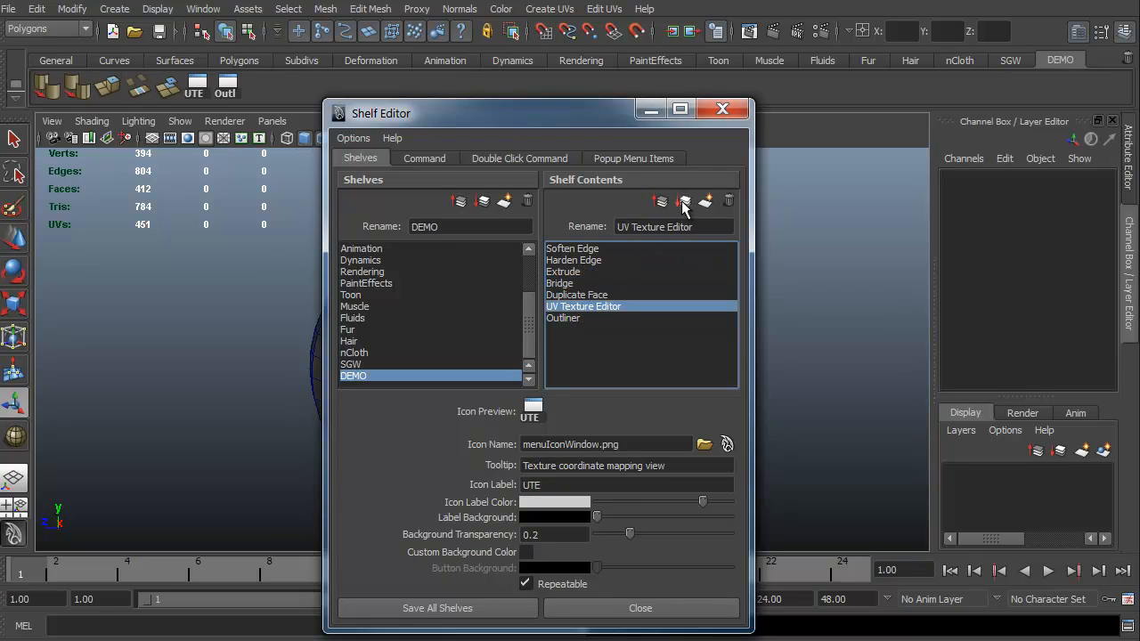
pyautogui.click(683, 202)
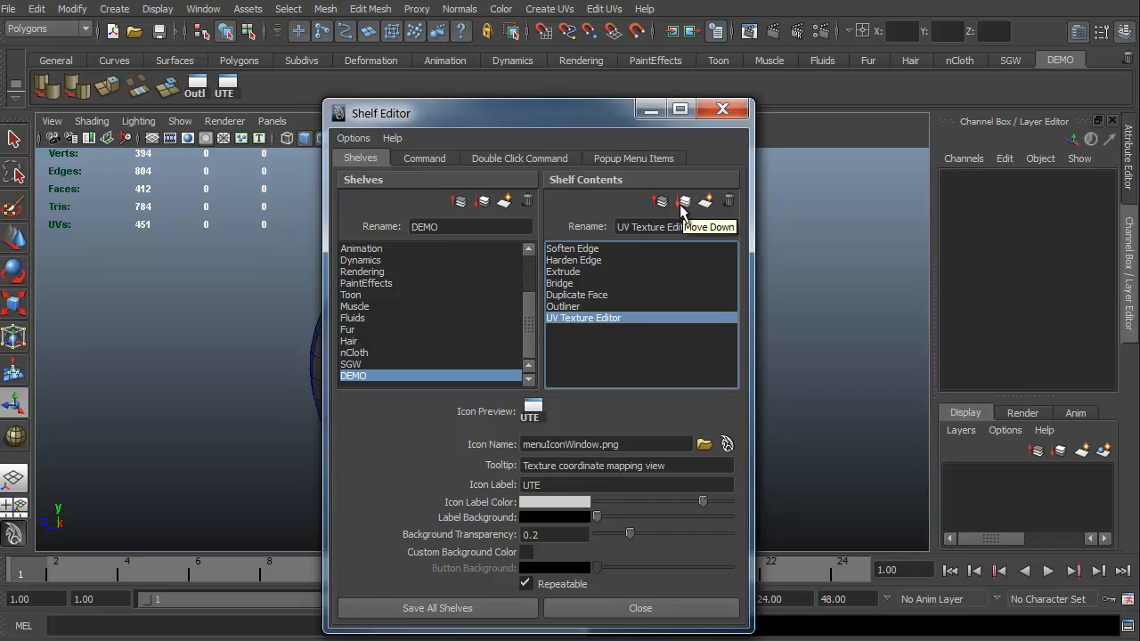
pyautogui.click(602, 610)
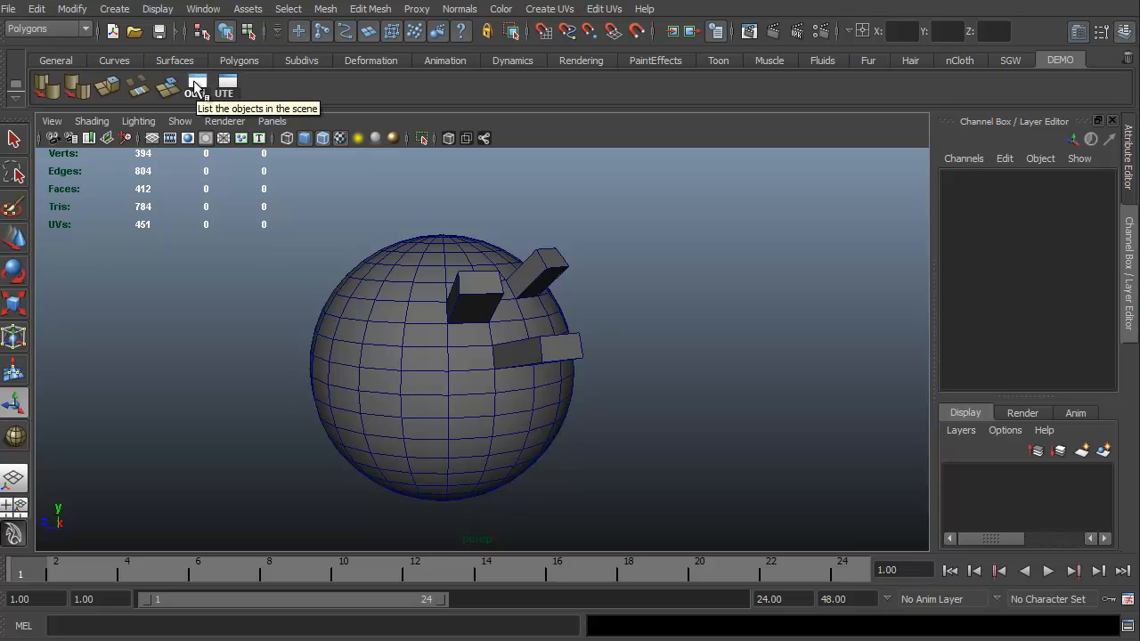
# Step: Save all shelves so that the reordered DEMO shelf is stored
pyautogui.keyDown('alt'); pyautogui.moveTo(303, 400); pyautogui.dragTo(348, 422, button='right'); pyautogui.keyUp('alt')
pyautogui.keyDown('alt'); pyautogui.moveTo(357, 414); pyautogui.dragTo(368, 400, button='middle'); pyautogui.keyUp('alt')
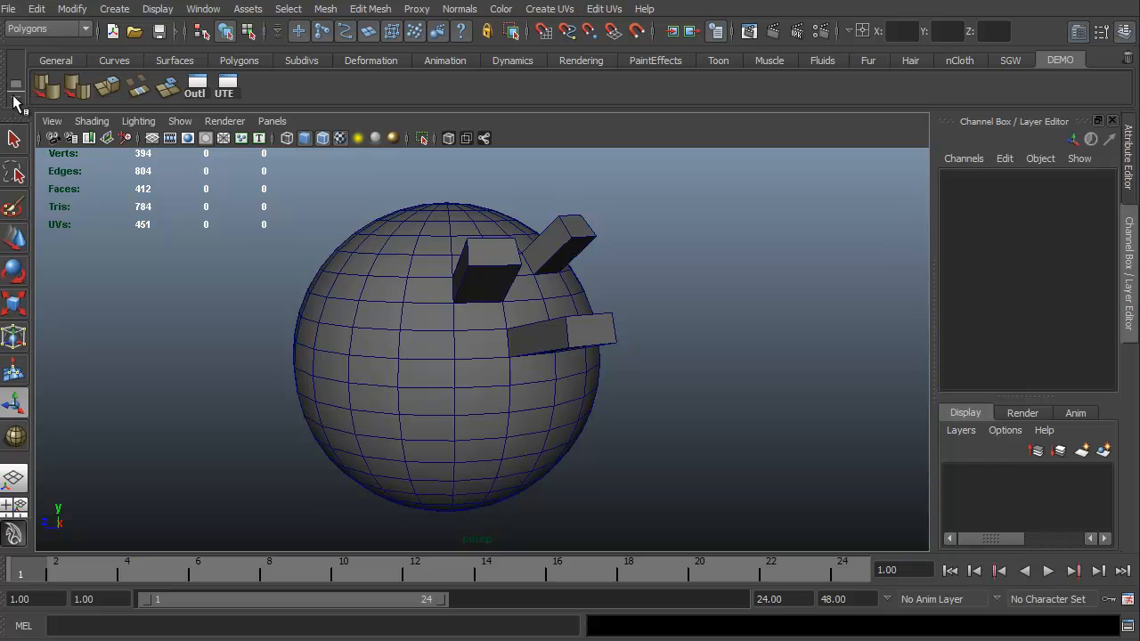
pyautogui.click(15, 85)
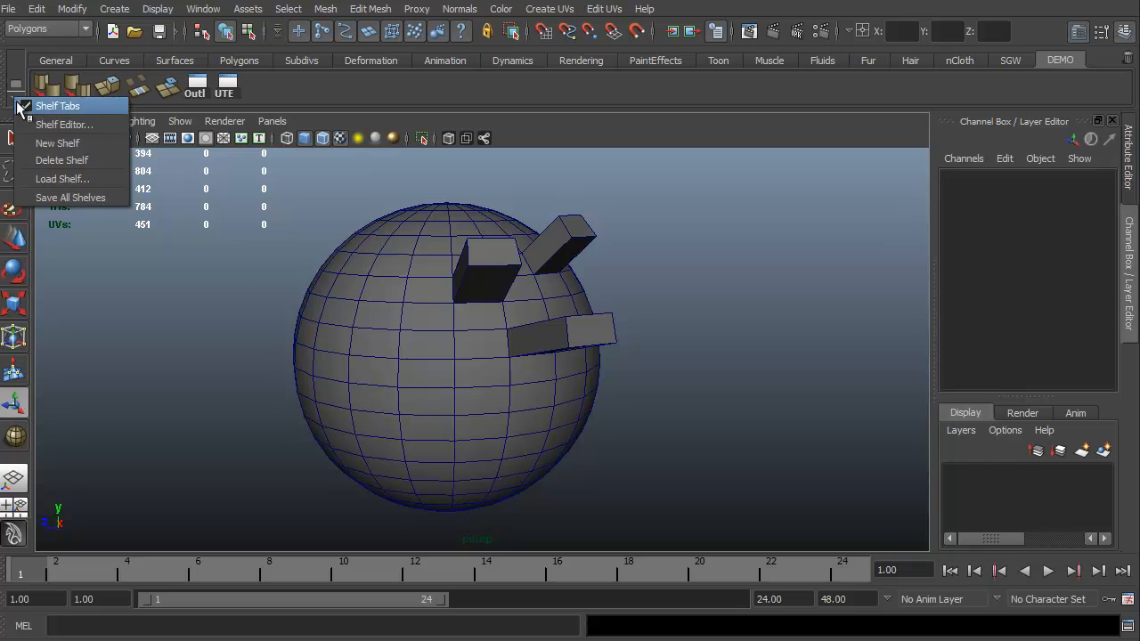
pyautogui.click(63, 195)
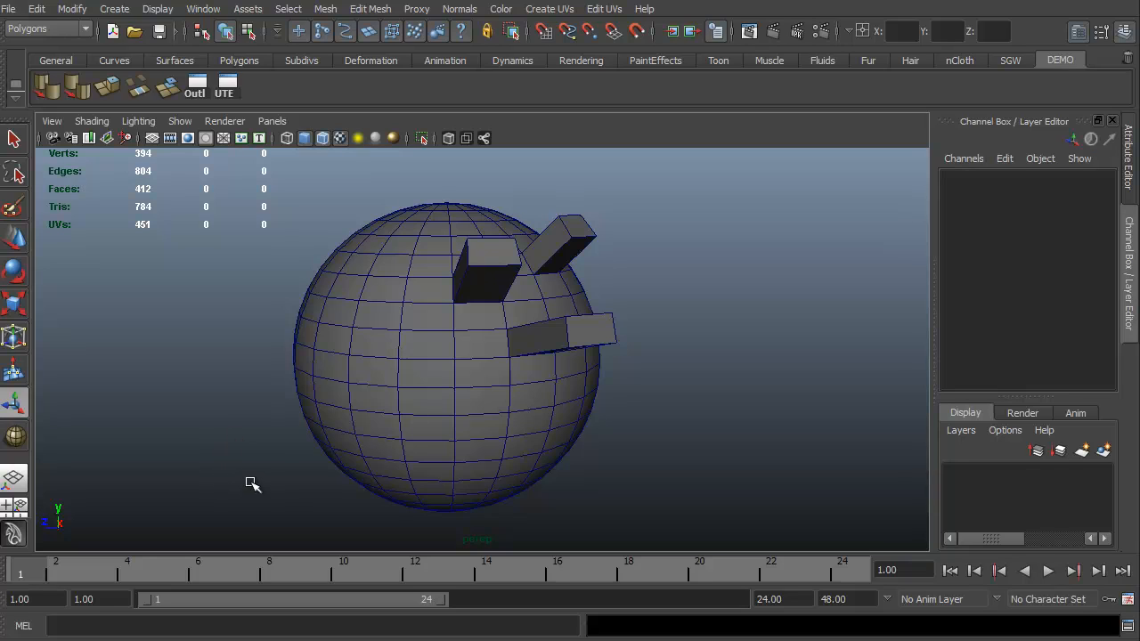
pyautogui.keyDown('alt'); pyautogui.moveTo(309, 462); pyautogui.dragTo(304, 443, button='middle'); pyautogui.keyUp('alt')
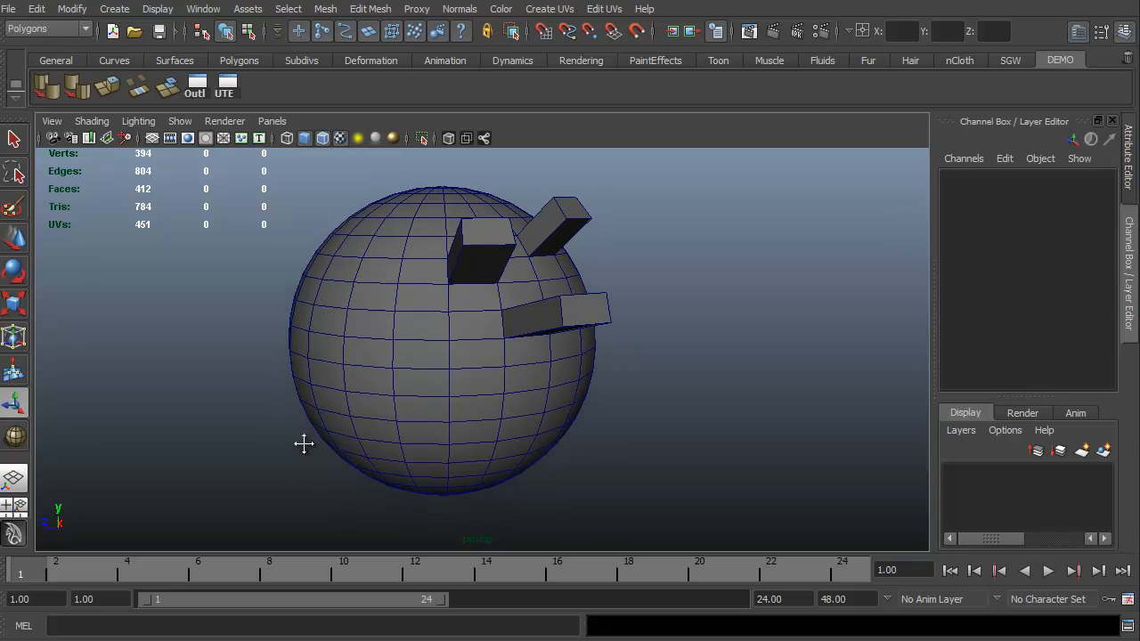
pyautogui.moveTo(330, 470)
pyautogui.keyDown('alt'); pyautogui.mouseDown()
pyautogui.moveTo(158, 458)
pyautogui.moveTo(318, 448)
pyautogui.moveTo(423, 481)
pyautogui.moveTo(244, 455)
pyautogui.moveTo(335, 472)
pyautogui.mouseUp(); pyautogui.keyUp('alt')
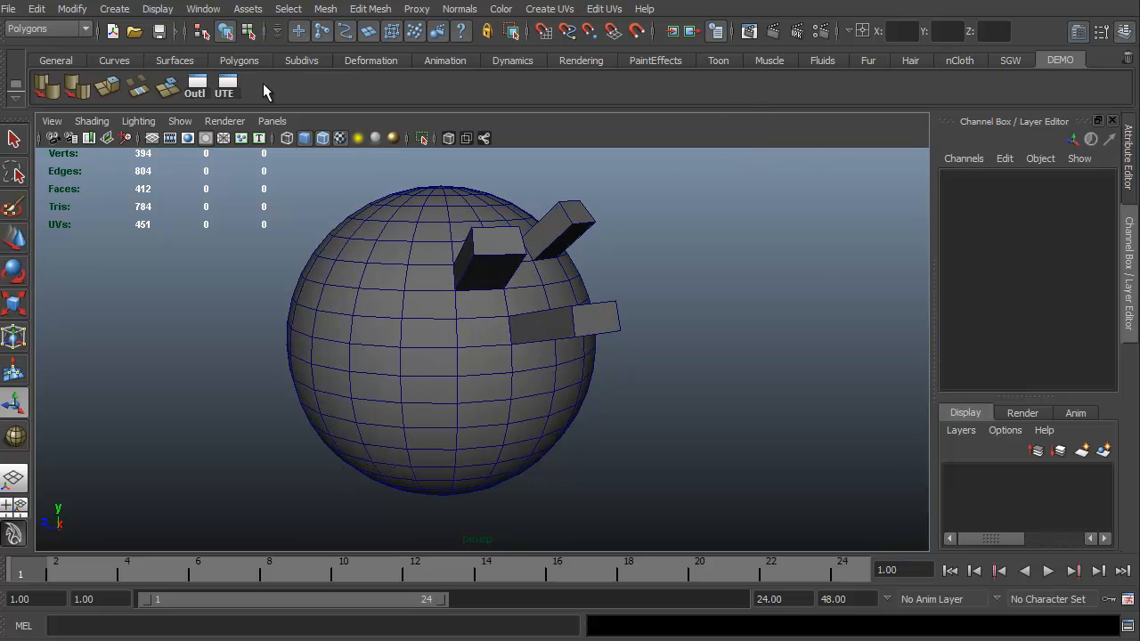
pyautogui.keyDown('alt'); pyautogui.moveTo(255, 344); pyautogui.dragTo(223, 389); pyautogui.keyUp('alt')
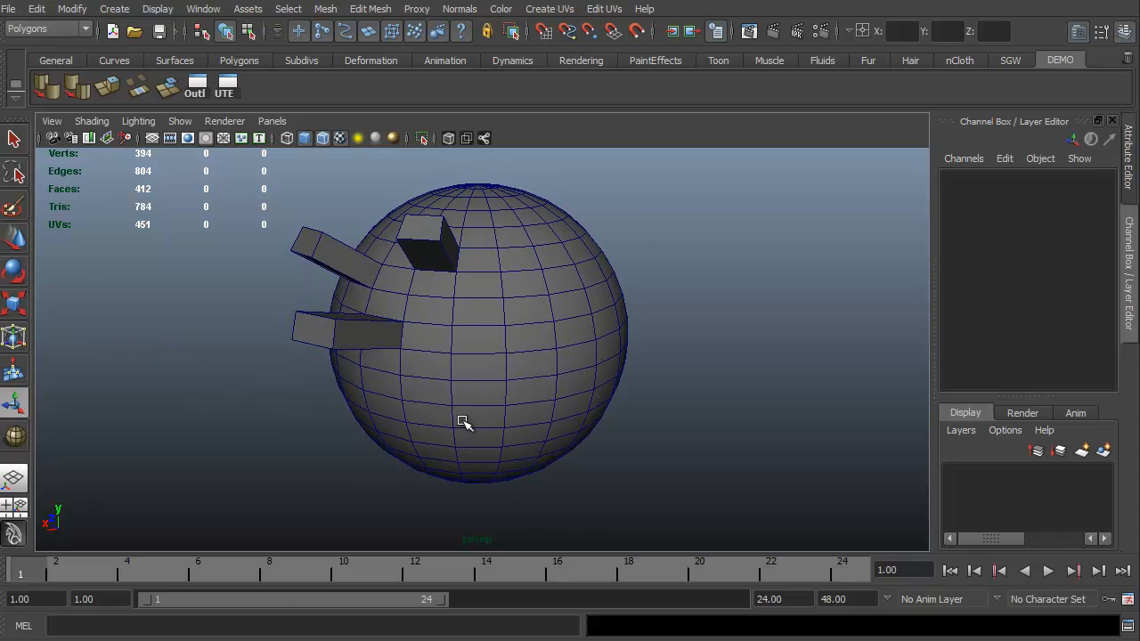
# Step: Switch from the DEMO shelf to the SGW shelf and examine its labelled command icons
pyautogui.click(1010, 56)
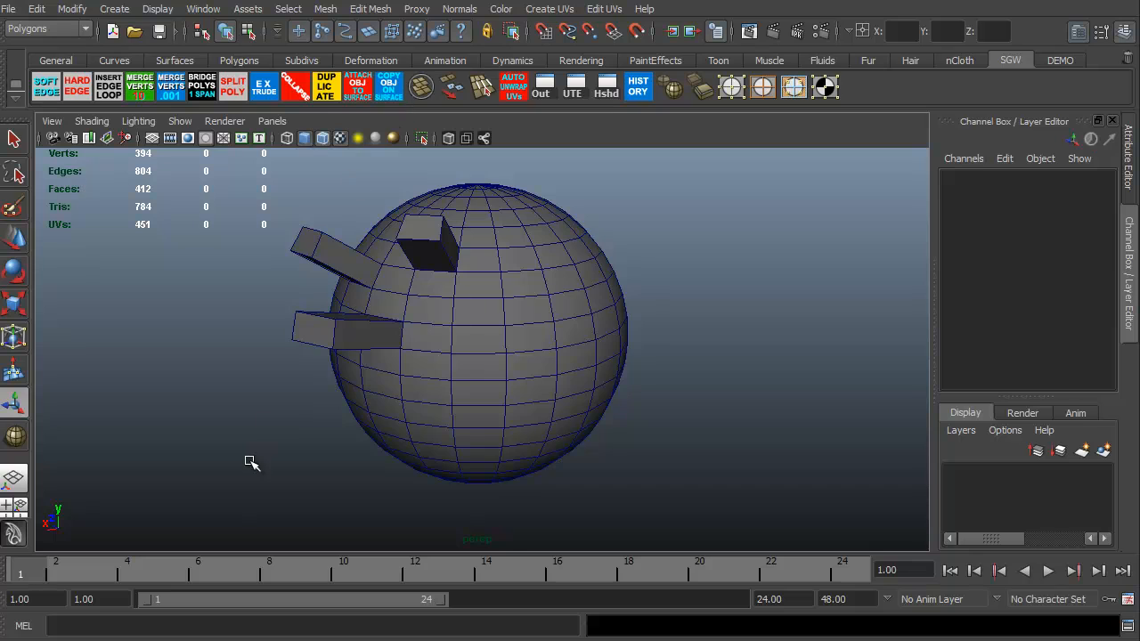
pyautogui.keyDown('alt'); pyautogui.moveTo(249, 461); pyautogui.dragTo(294, 450); pyautogui.keyUp('alt')
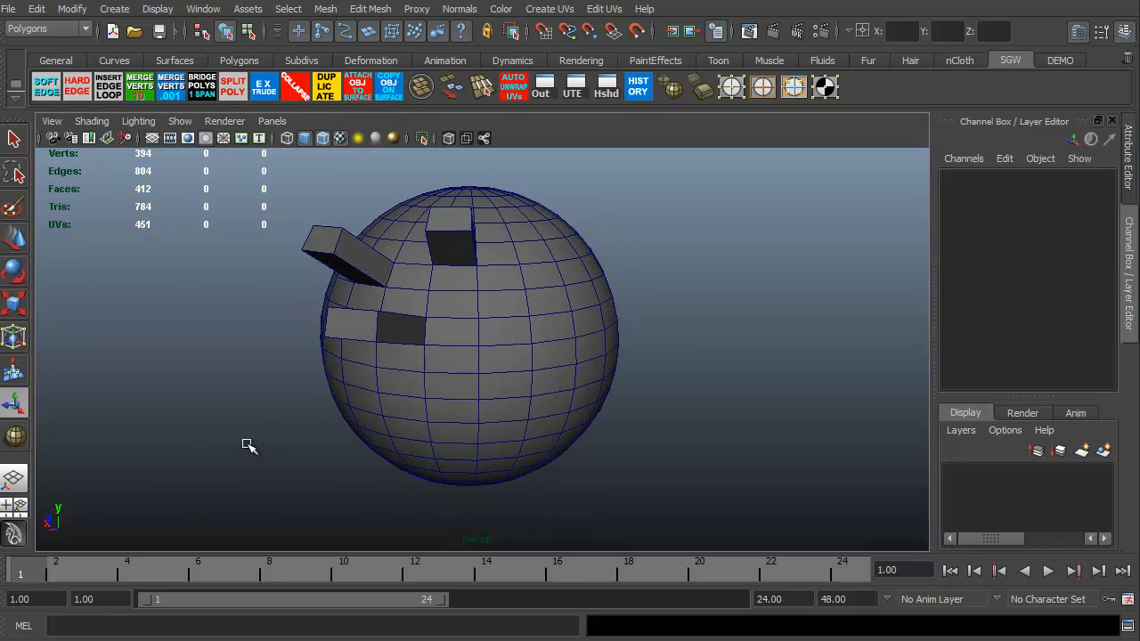
pyautogui.keyDown('alt'); pyautogui.moveTo(246, 445); pyautogui.dragTo(486, 410); pyautogui.keyUp('alt')
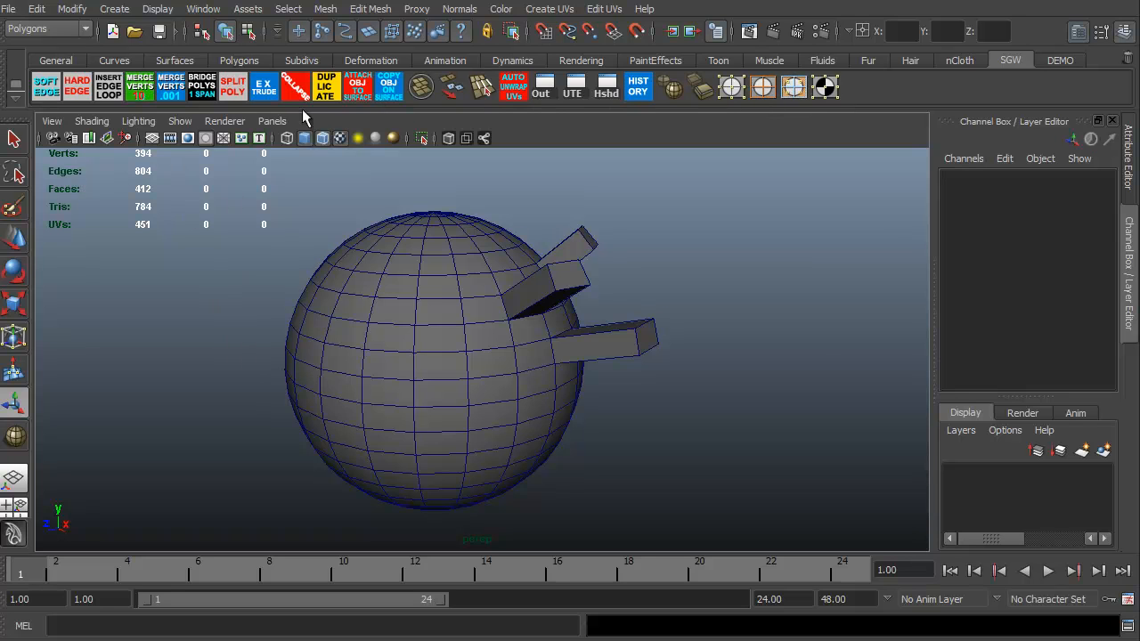
pyautogui.keyDown('alt'); pyautogui.moveTo(225, 435); pyautogui.dragTo(199, 438); pyautogui.keyUp('alt')
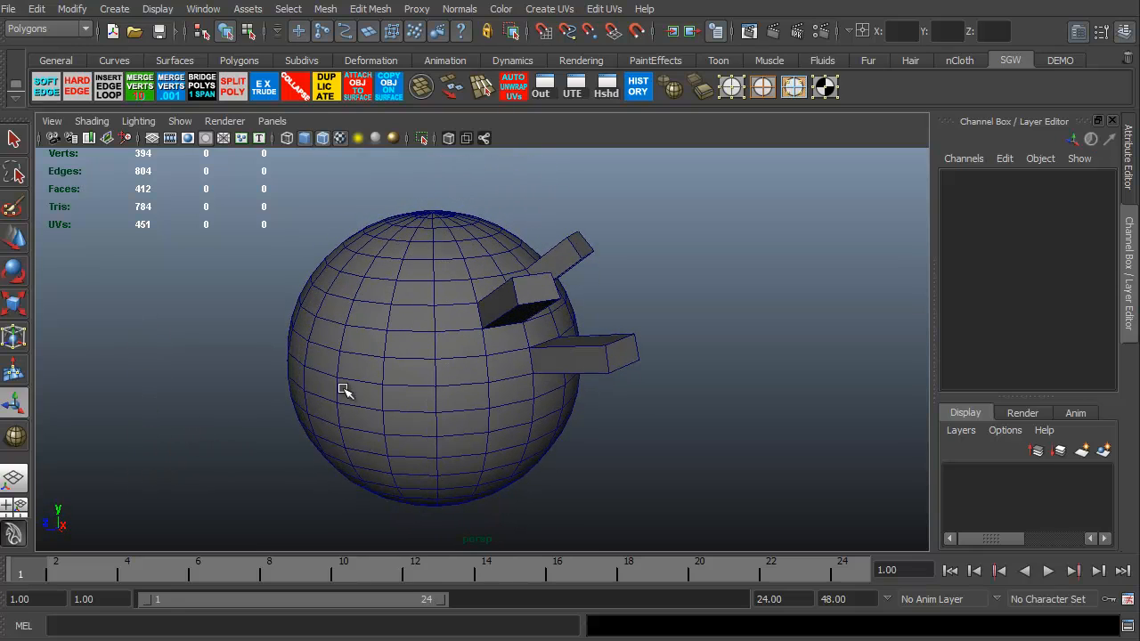